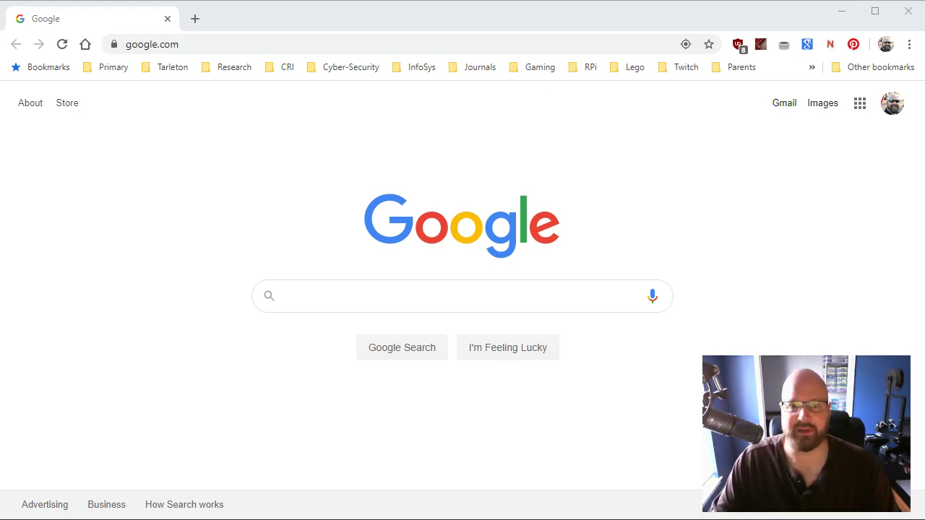
Step: Switch to Mendeley Desktop and copy the title of the 2017 article "Behind the curtain: The illicit trade of firearms, explosives and ammunition on the dark web"
{"action": "key", "text": "alt+Tab"}
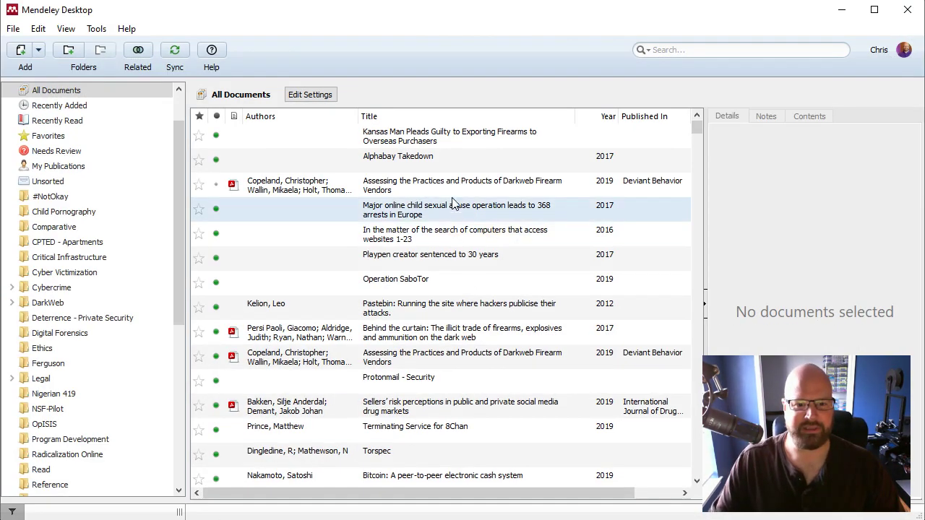
{"action": "left_click", "coordinate": [442, 340]}
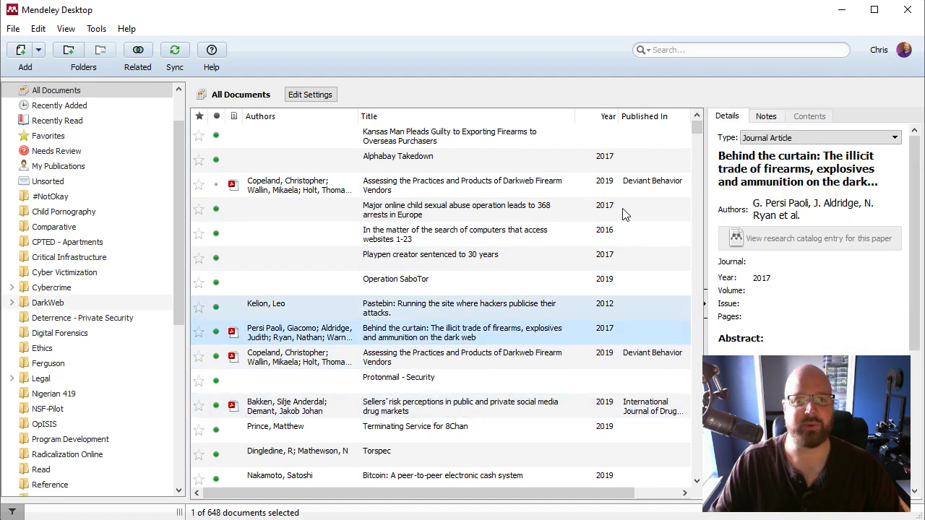
{"action": "left_click", "coordinate": [788, 170]}
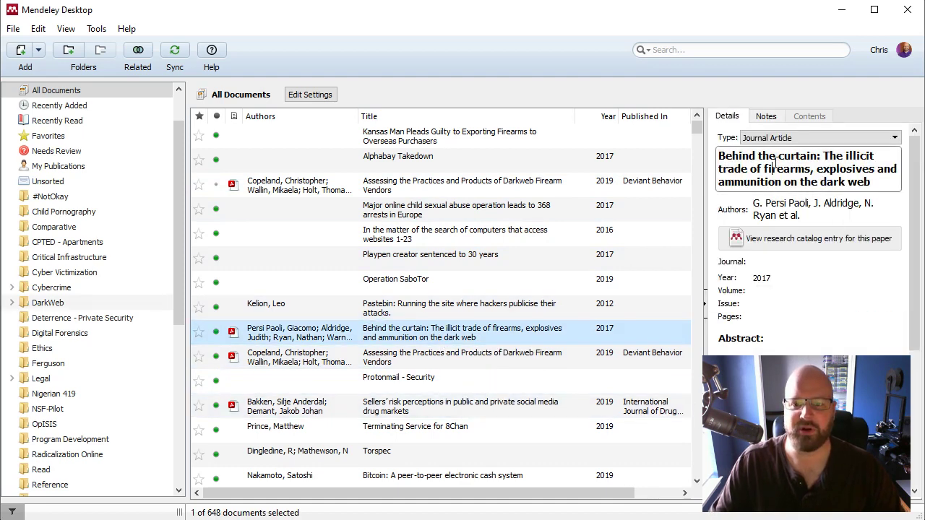
{"action": "left_click_drag", "start_coordinate": [718, 154], "coordinate": [896, 186]}
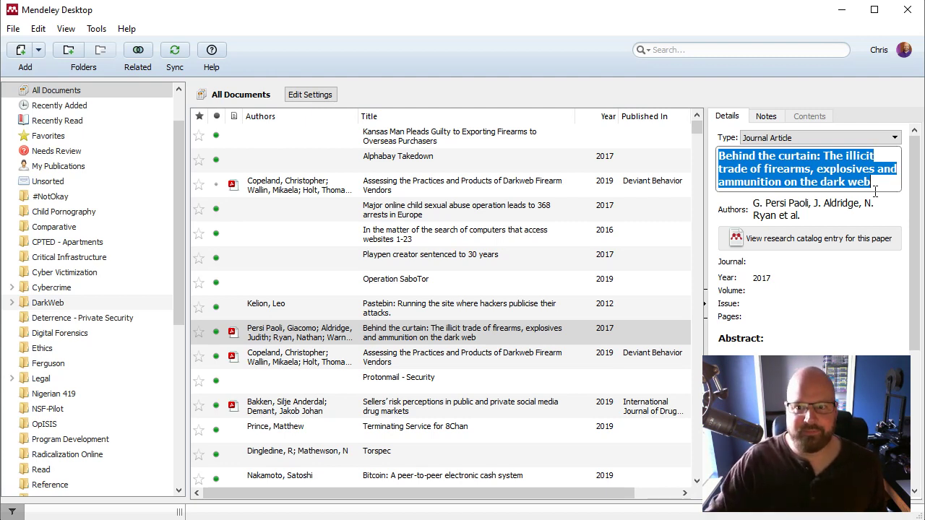
{"action": "right_click", "coordinate": [824, 156]}
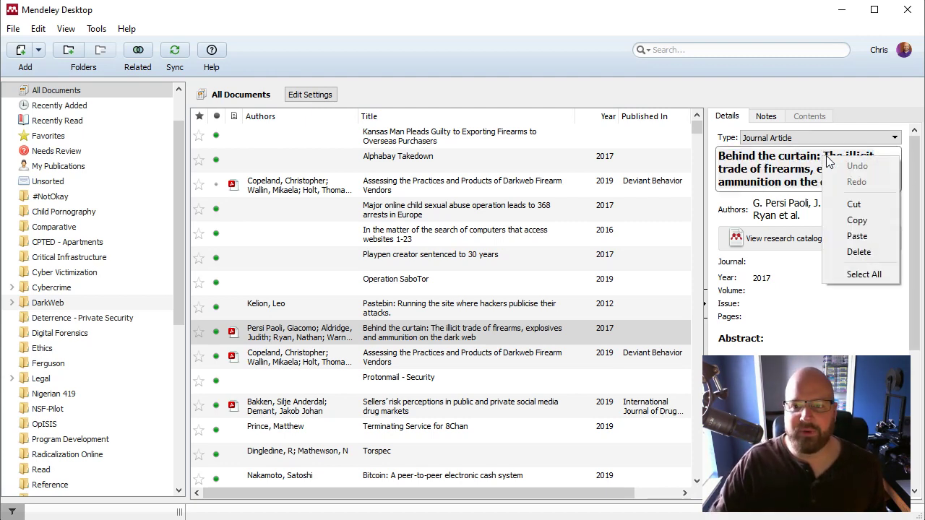
{"action": "left_click", "coordinate": [857, 221]}
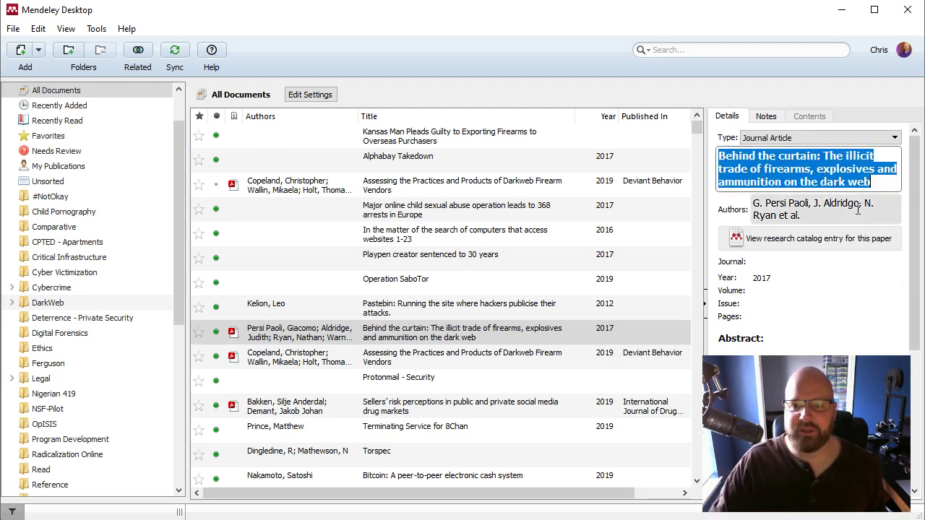
Step: Return to the browser, search Google for the copied article title, and open the rand.org research report page from the results
{"action": "left_click", "coordinate": [841, 11]}
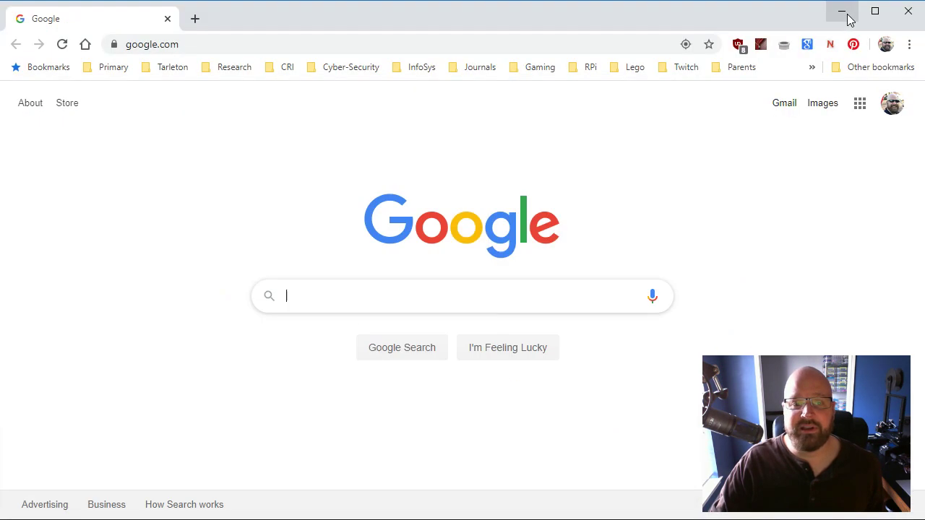
{"action": "right_click", "coordinate": [368, 295]}
{"action": "left_click", "coordinate": [454, 419]}
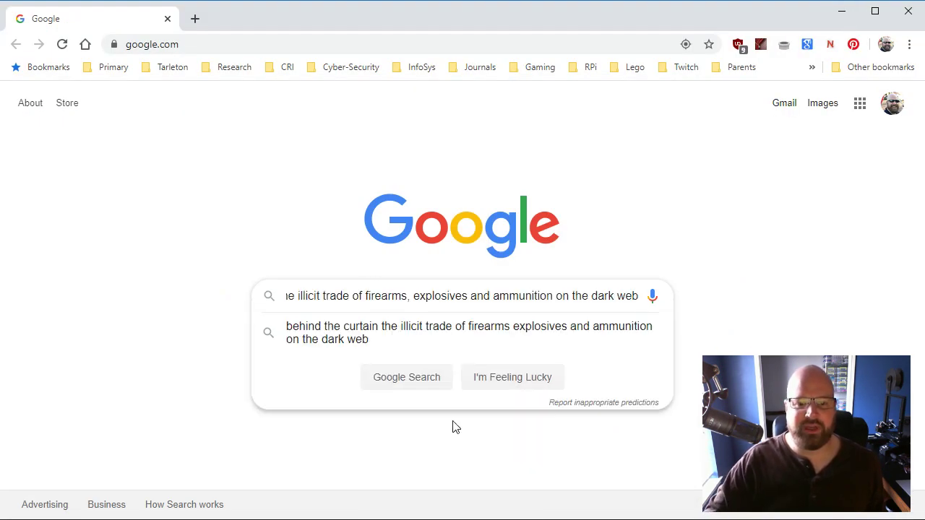
{"action": "key", "text": "Return"}
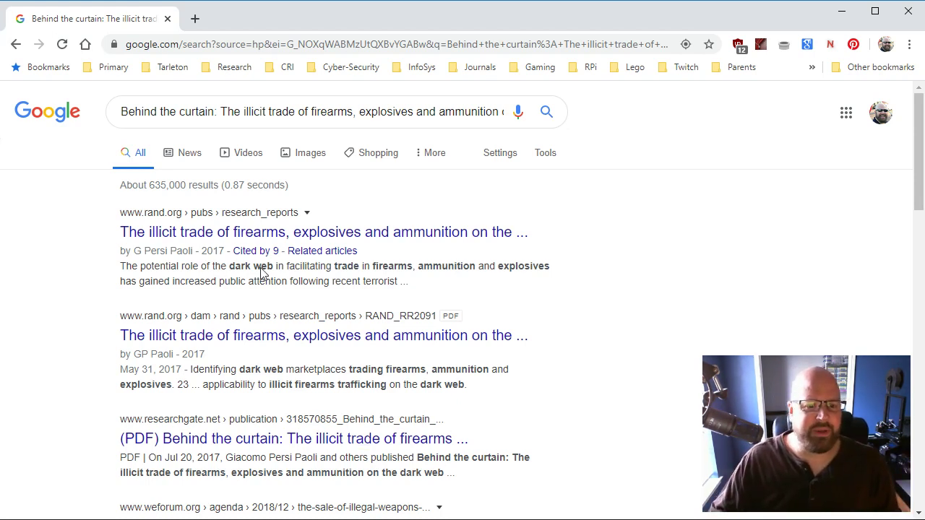
{"action": "left_click", "coordinate": [209, 241]}
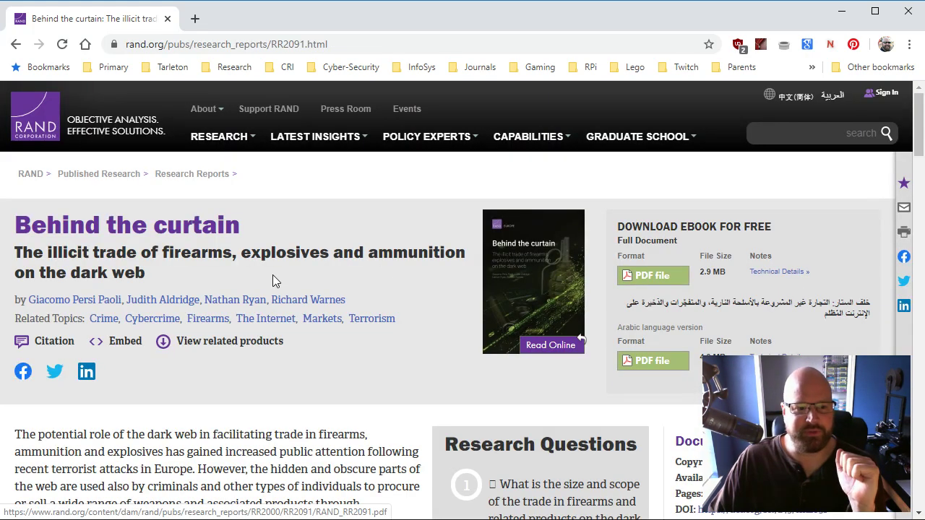
Step: Copy the report's subtitle "The illicit trade of firearms, explosives and ammunition on the dark web" from the RAND page
{"action": "left_click_drag", "start_coordinate": [154, 274], "coordinate": [13, 253]}
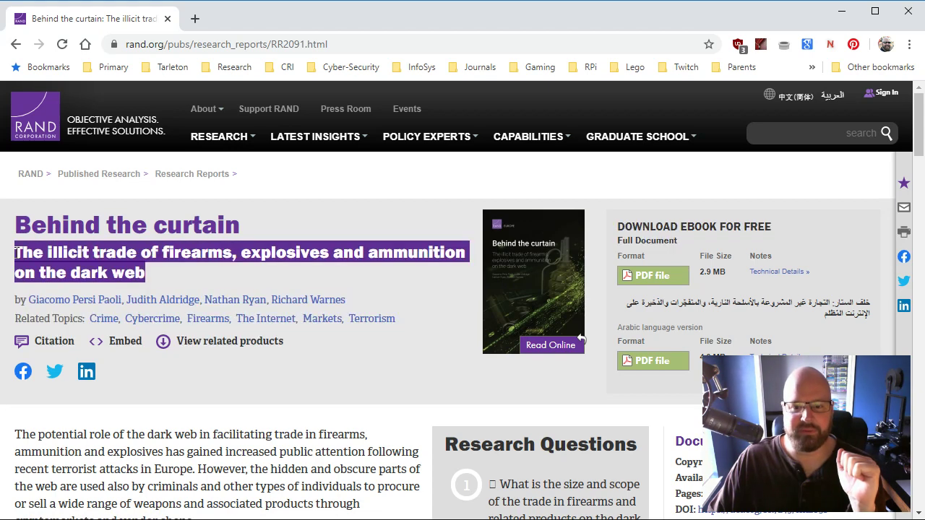
{"action": "right_click", "coordinate": [277, 257]}
{"action": "left_click", "coordinate": [354, 267]}
Step: Open Google Scholar in a new tab and search it for the copied subtitle
{"action": "left_click", "coordinate": [202, 24]}
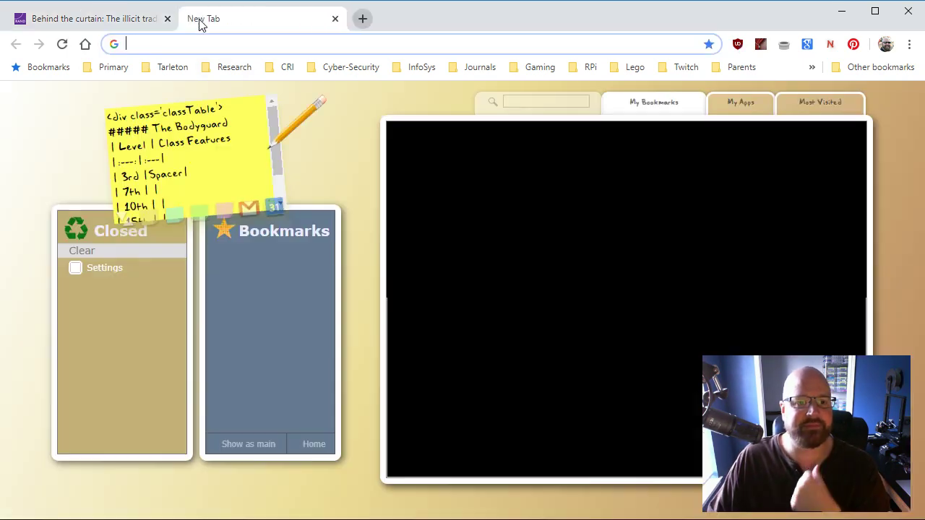
{"action": "type", "text": "sch"}
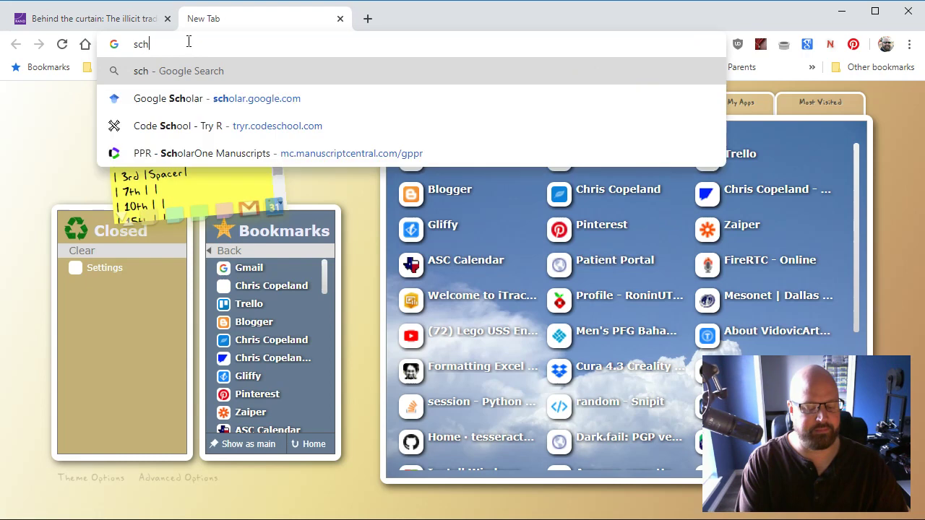
{"action": "type", "text": "olar"}
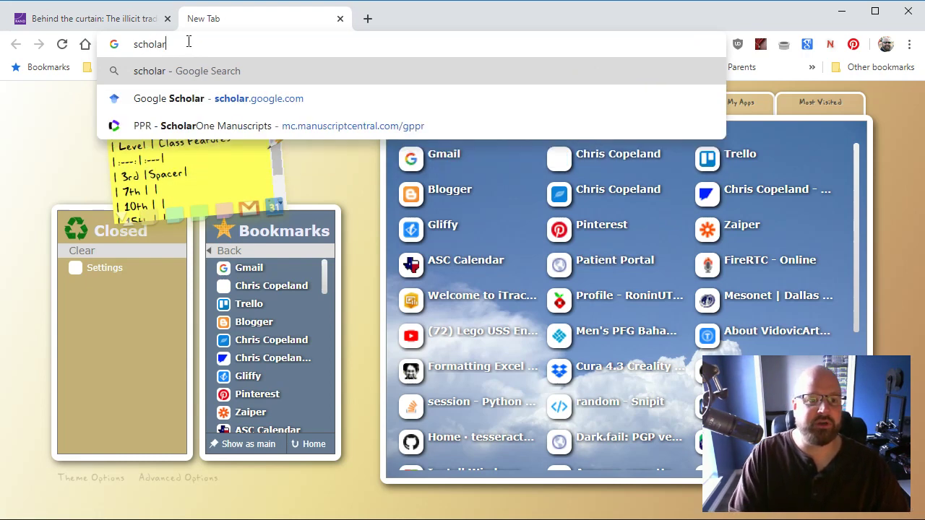
{"action": "key", "text": "Down"}
{"action": "key", "text": "Return"}
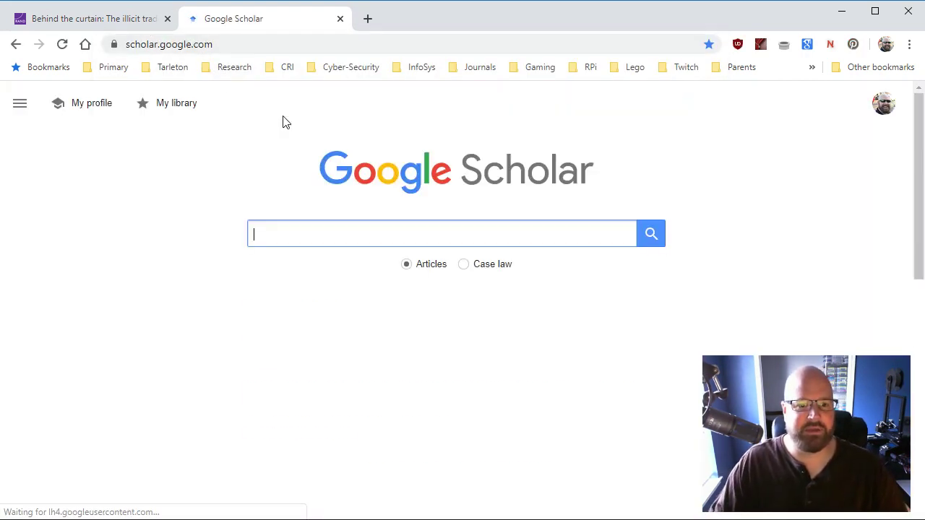
{"action": "key", "text": "ctrl+v"}
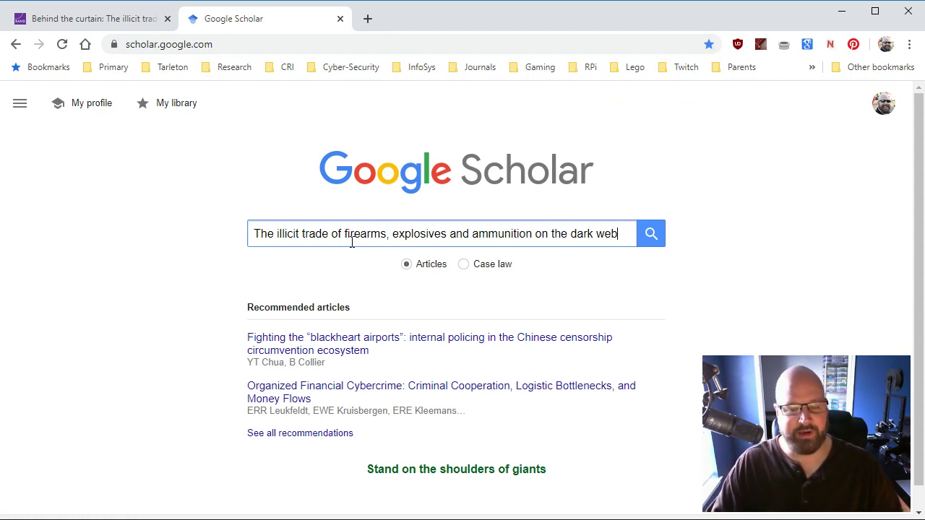
{"action": "key", "text": "Return"}
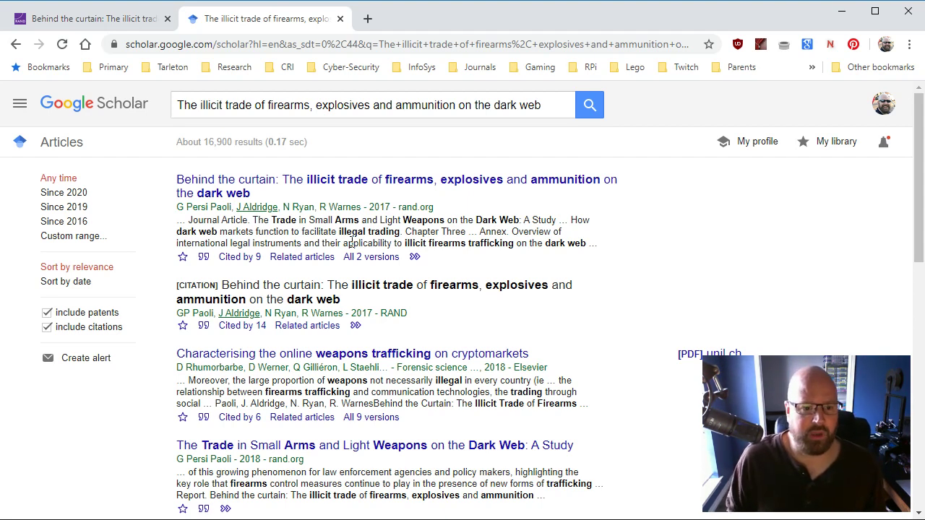
Step: Open the first "Behind the curtain" result in a new tab, view its RAND page, and return to the Scholar results
{"action": "right_click", "coordinate": [329, 186]}
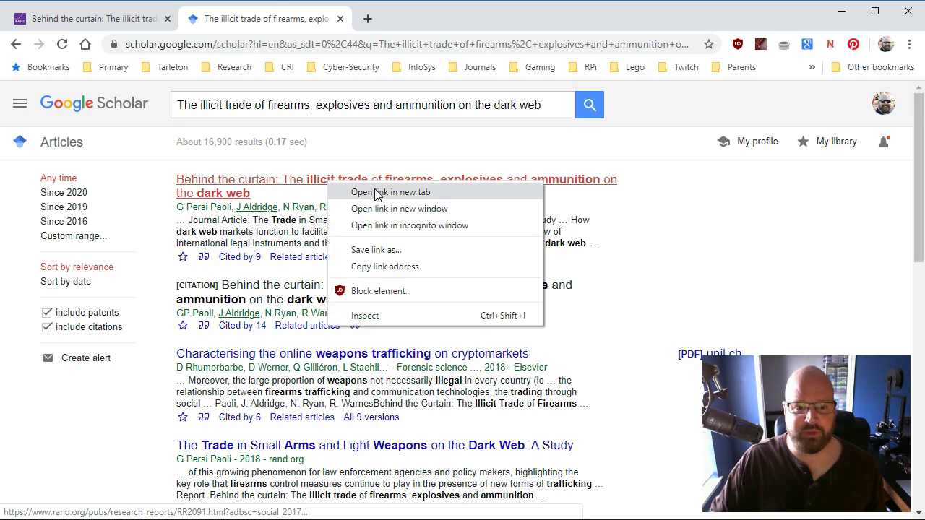
{"action": "left_click", "coordinate": [375, 198]}
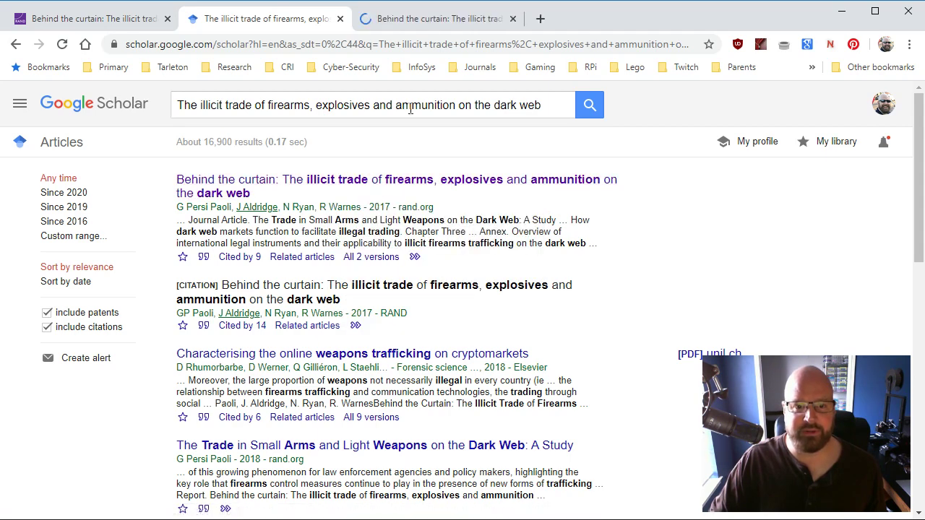
{"action": "left_click", "coordinate": [435, 19]}
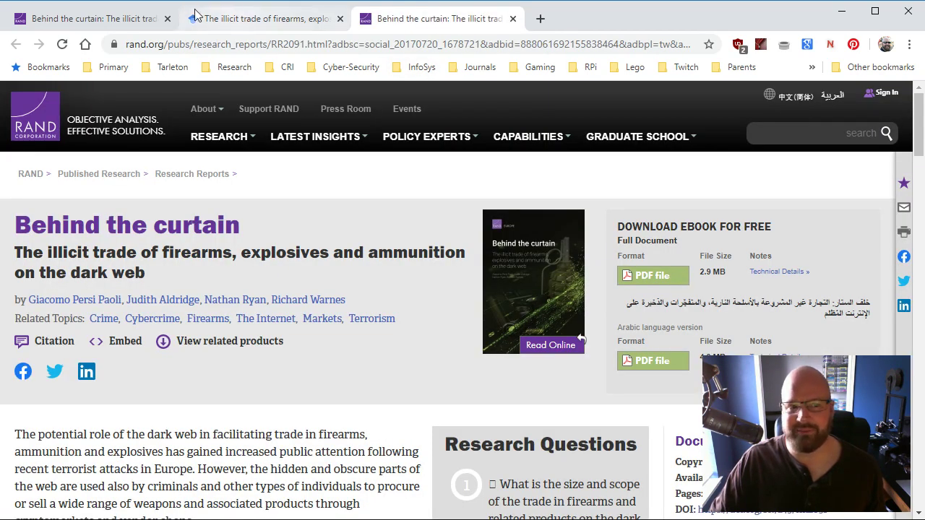
{"action": "left_click", "coordinate": [316, 25]}
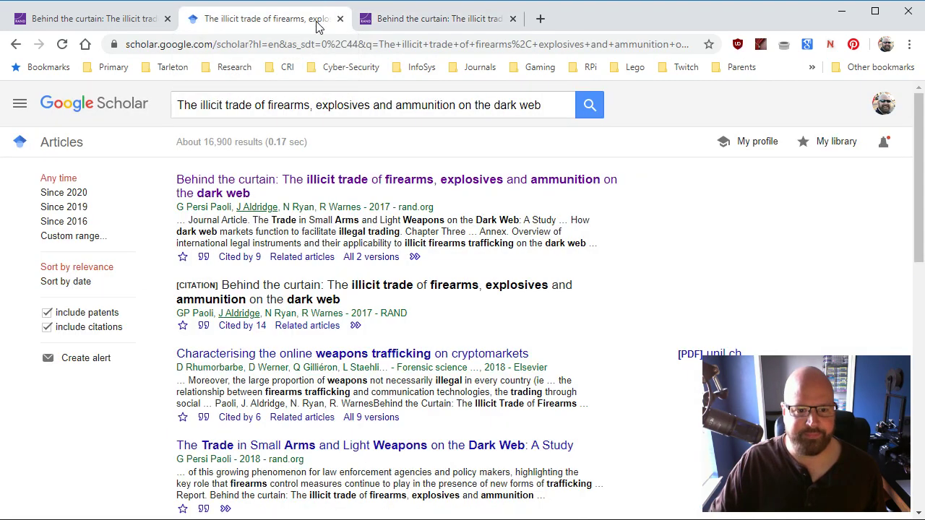
Step: Open the first result's related articles and its citing articles in separate new tabs, and display the citing articles
{"action": "right_click", "coordinate": [299, 261]}
{"action": "left_click", "coordinate": [317, 269]}
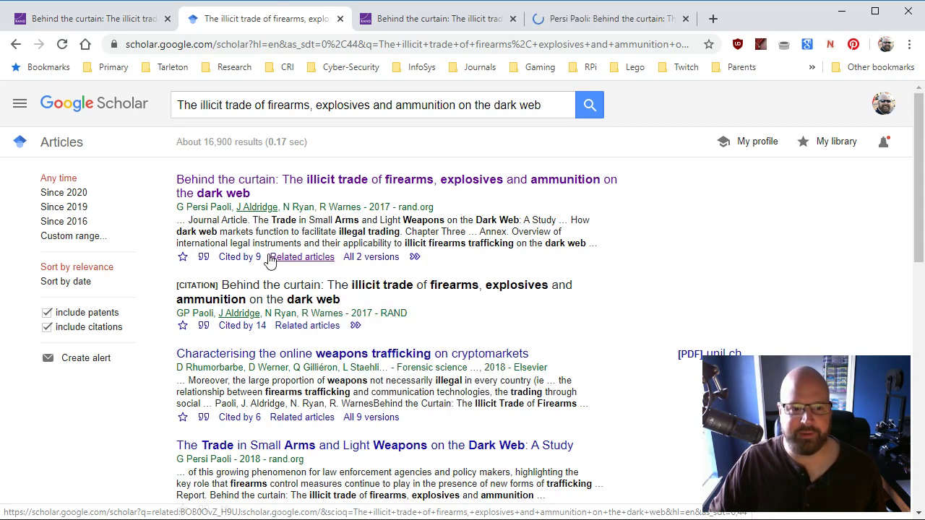
{"action": "right_click", "coordinate": [254, 261]}
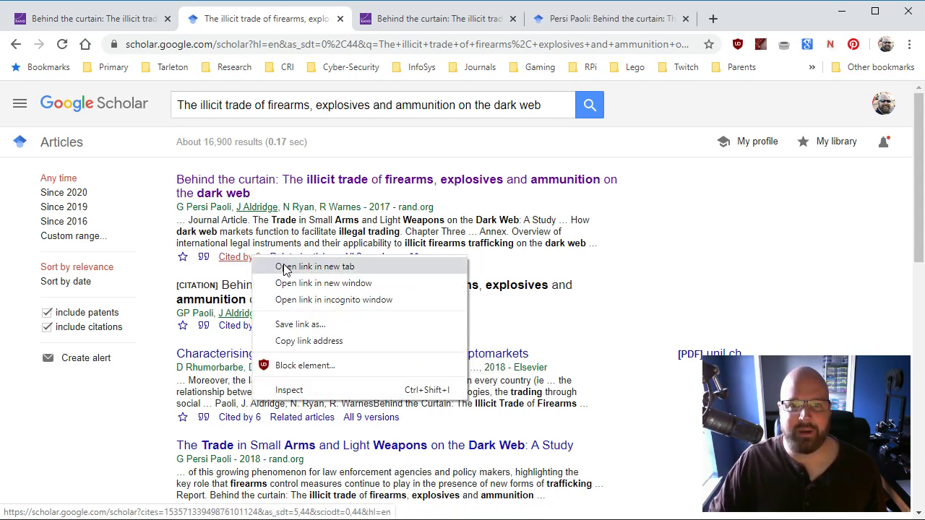
{"action": "left_click", "coordinate": [285, 269]}
{"action": "left_click", "coordinate": [678, 21]}
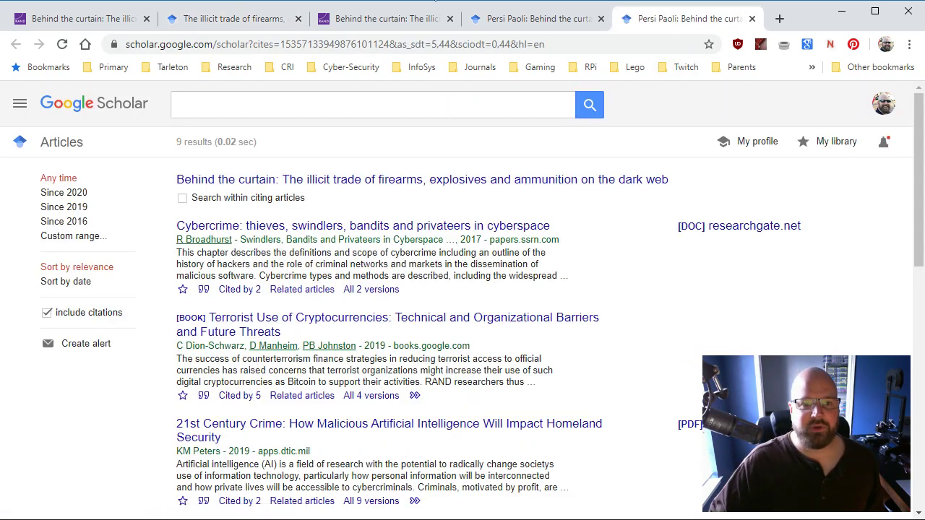
Step: Revisit the RAND report page, and look through the list of articles that cite "Behind the curtain"
{"action": "left_click", "coordinate": [408, 21]}
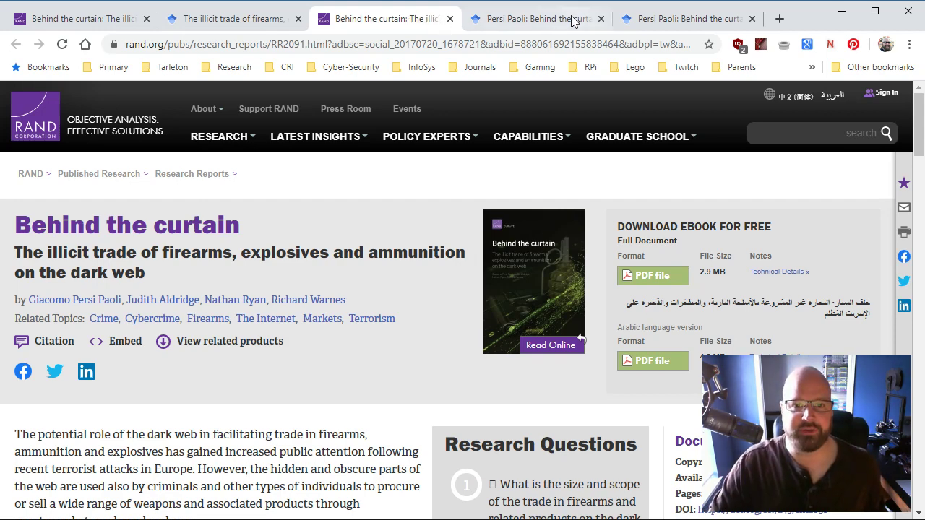
{"action": "left_click", "coordinate": [647, 18]}
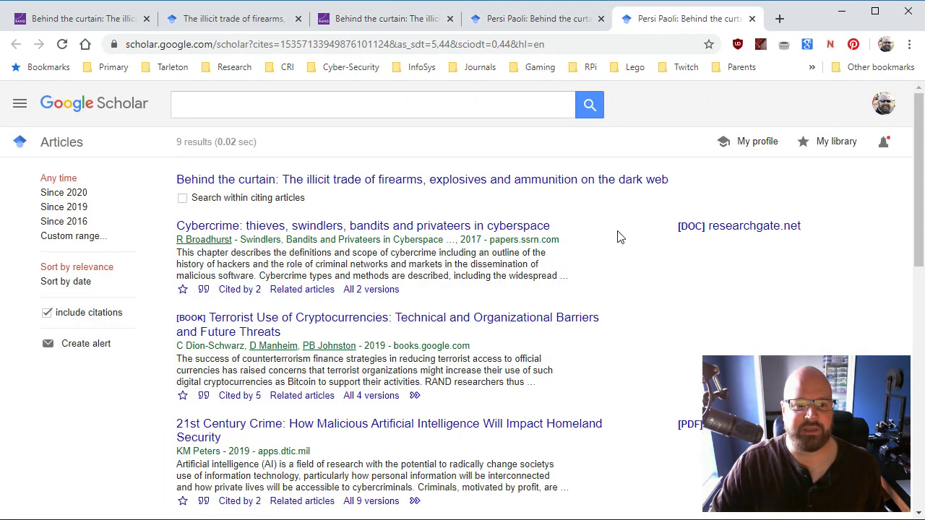
{"action": "scroll", "coordinate": [543, 202], "scroll_direction": "down", "scroll_amount": 1}
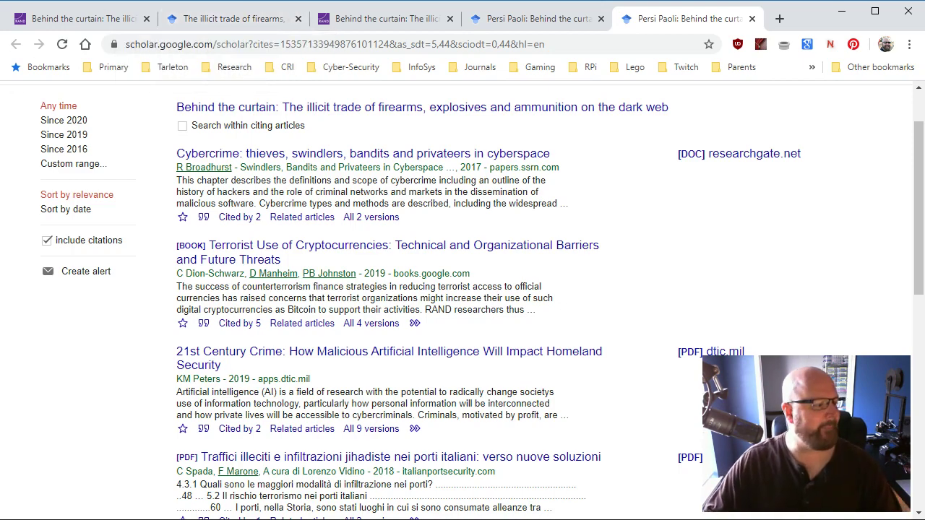
Step: Switch to Mendeley Desktop and copy the title of the article "Command-level Police Officers' Perceptions of the “War on Cops” and De-policing"
{"action": "key", "text": "alt+Tab"}
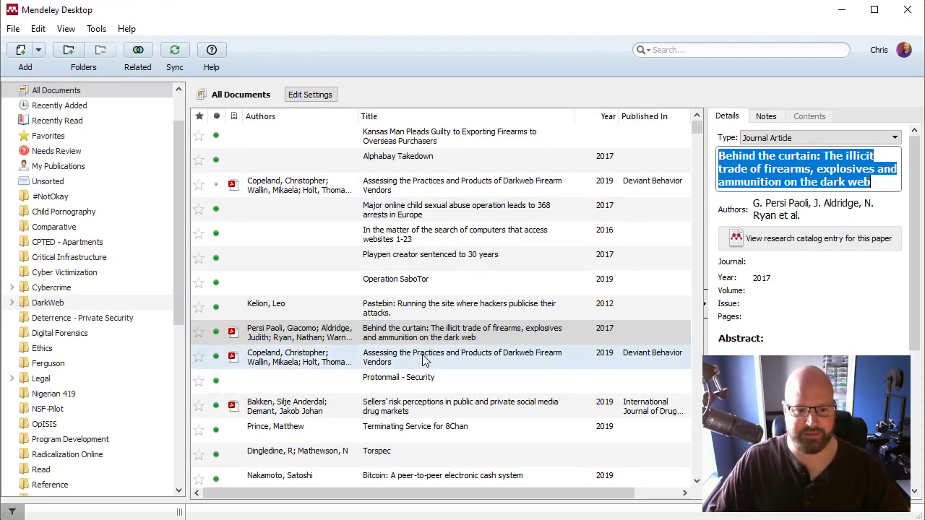
{"action": "scroll", "coordinate": [428, 361], "scroll_direction": "down", "scroll_amount": 2}
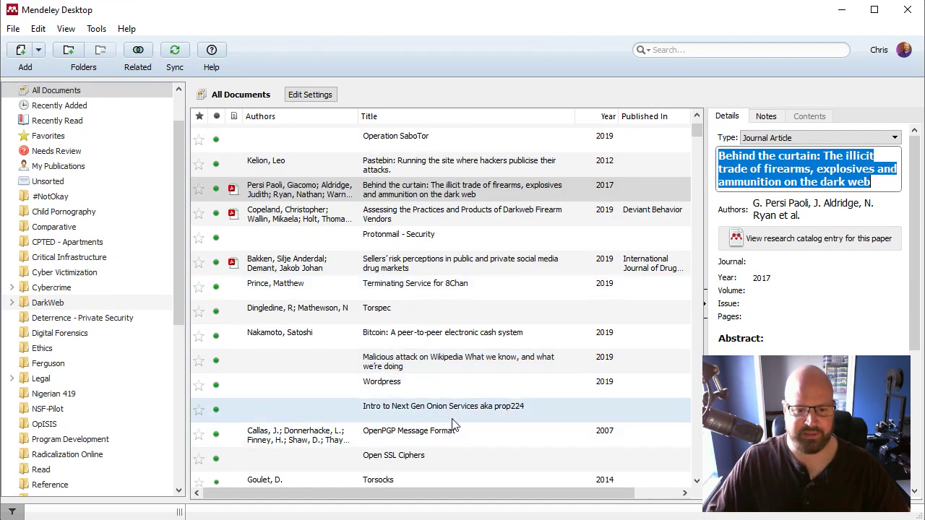
{"action": "scroll", "coordinate": [454, 424], "scroll_direction": "down", "scroll_amount": 4}
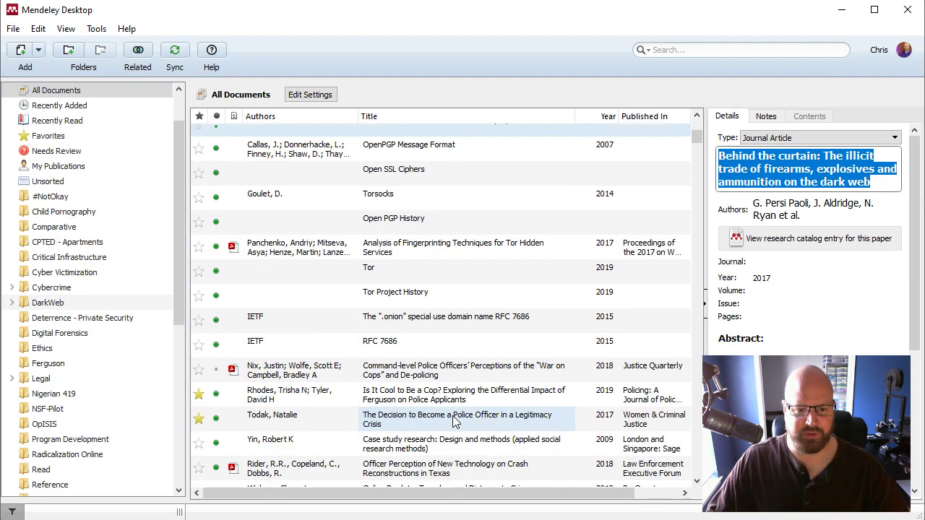
{"action": "left_click", "coordinate": [461, 370]}
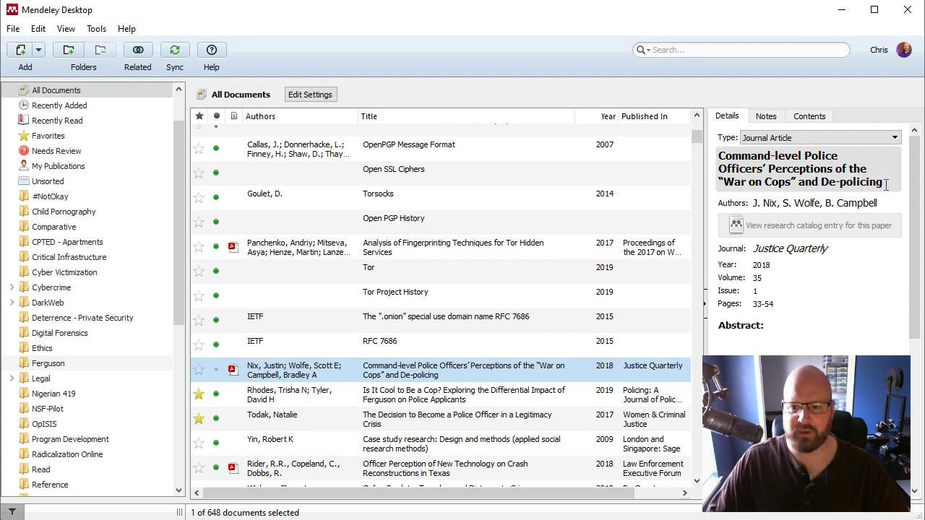
{"action": "left_click_drag", "start_coordinate": [886, 185], "coordinate": [707, 147]}
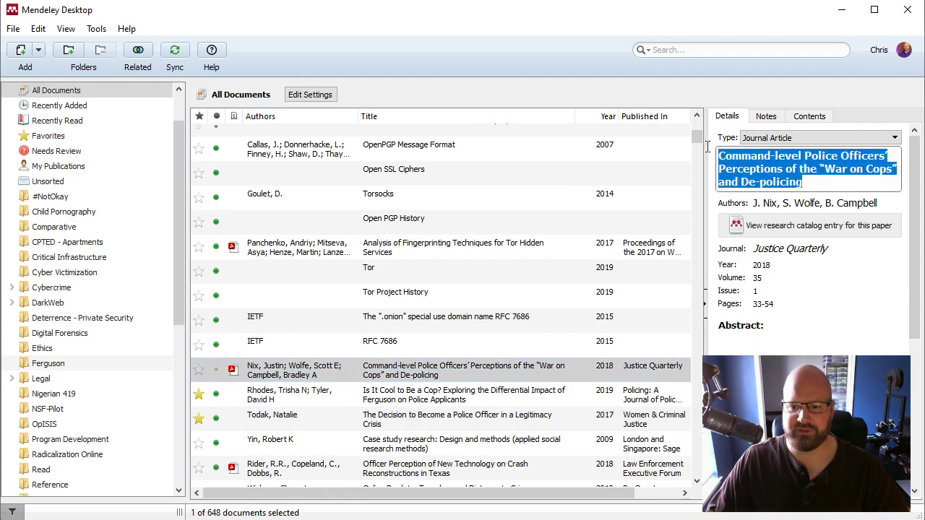
{"action": "right_click", "coordinate": [757, 168]}
{"action": "left_click", "coordinate": [790, 229]}
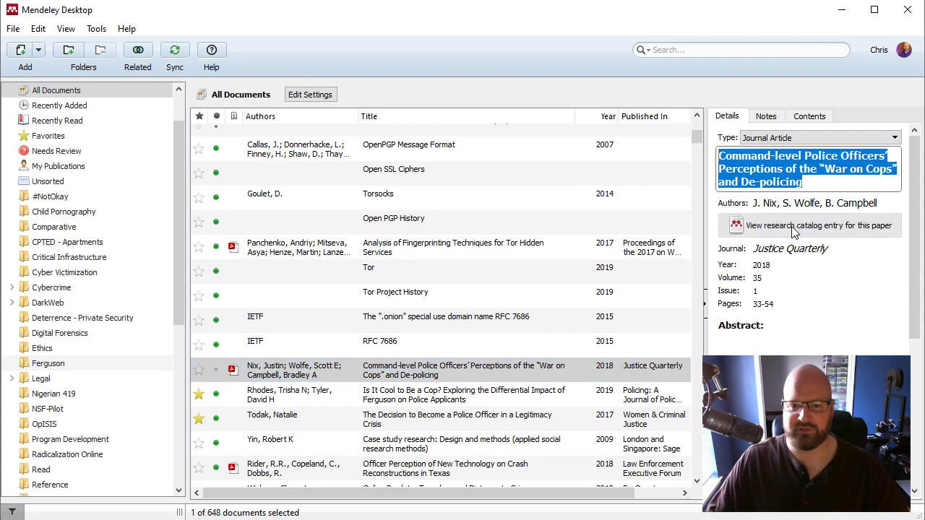
Step: Switch to the browser and search Google Scholar for the copied title "Command-level Police Officers’ Perceptions of the “War on Cops” and De-policing"
{"action": "left_click", "coordinate": [844, 11]}
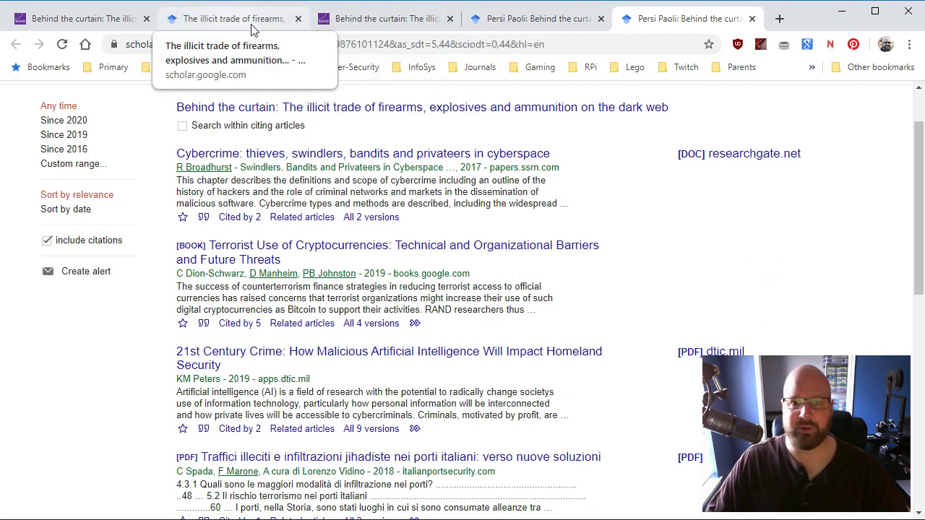
{"action": "left_click", "coordinate": [224, 21]}
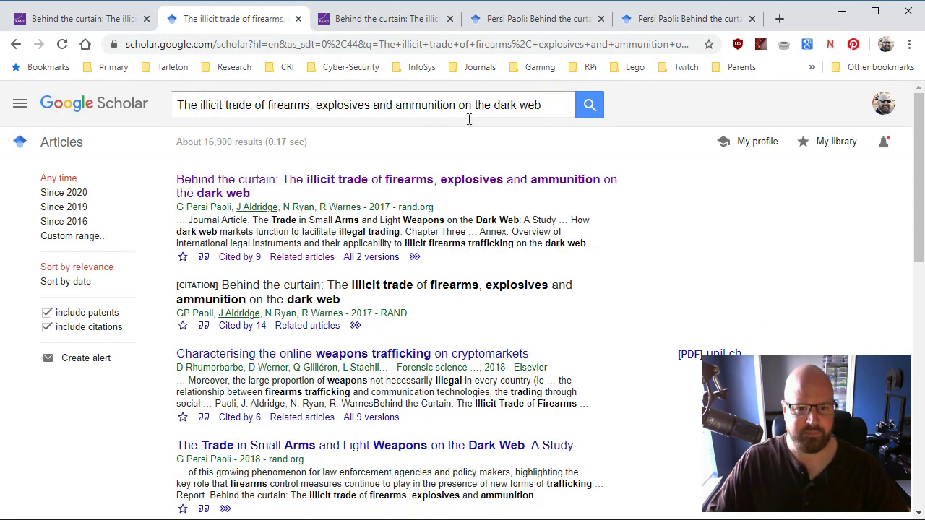
{"action": "left_click_drag", "start_coordinate": [564, 101], "coordinate": [120, 101]}
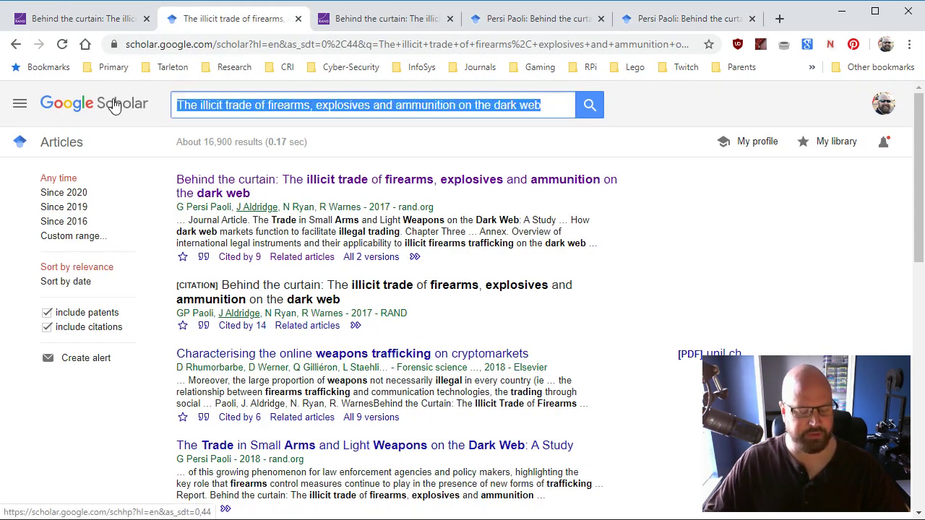
{"action": "key", "text": "ctrl+v"}
{"action": "key", "text": "Return"}
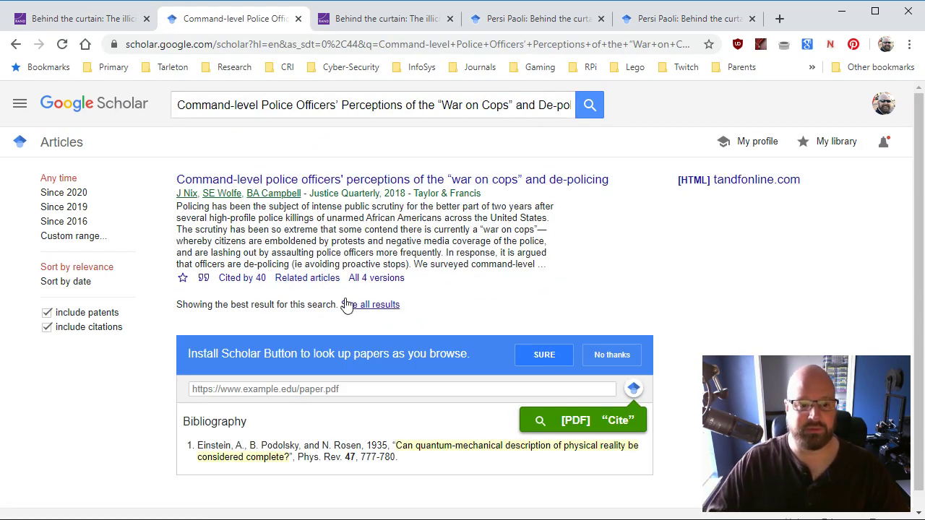
Step: Look through the articles that cite the "Command-level police officers" article, and return to the earlier dark web search results
{"action": "left_click", "coordinate": [257, 279]}
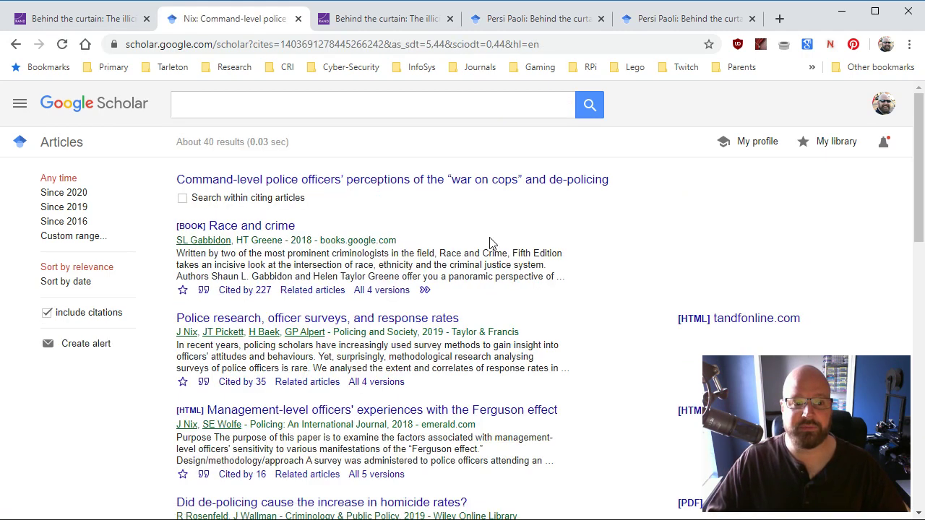
{"action": "scroll", "coordinate": [406, 257], "scroll_direction": "down", "scroll_amount": 3}
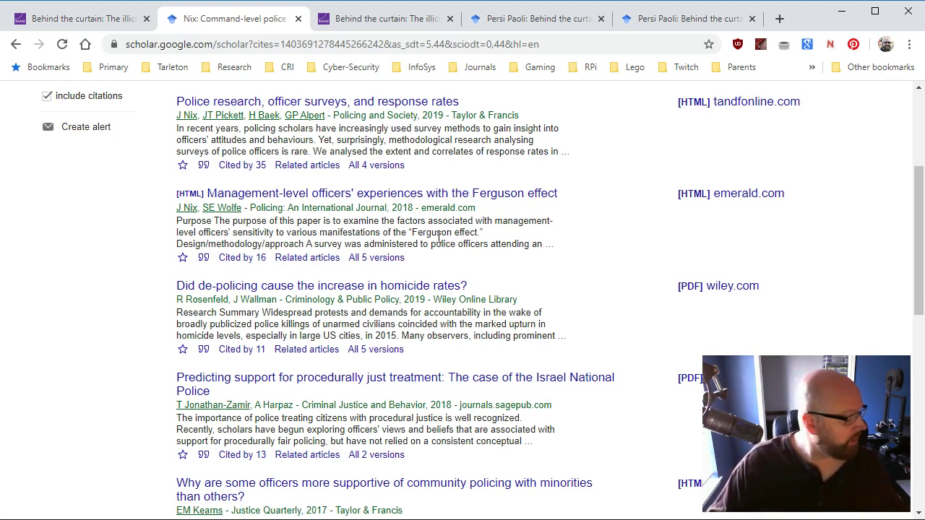
{"action": "left_click", "coordinate": [16, 45]}
{"action": "left_click", "coordinate": [17, 46]}
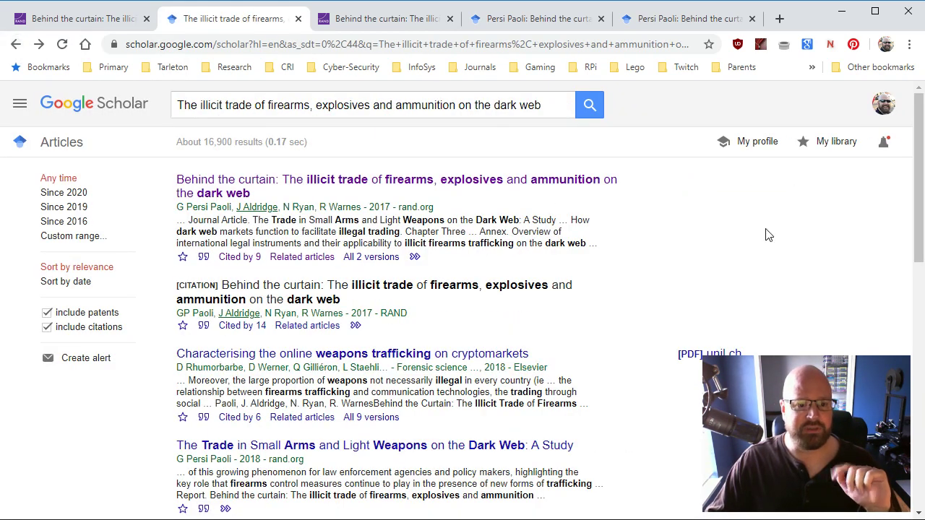
Step: Close the extra tabs holding the second RAND report page and the related and citing articles of "Behind the curtain"
{"action": "left_click", "coordinate": [450, 19]}
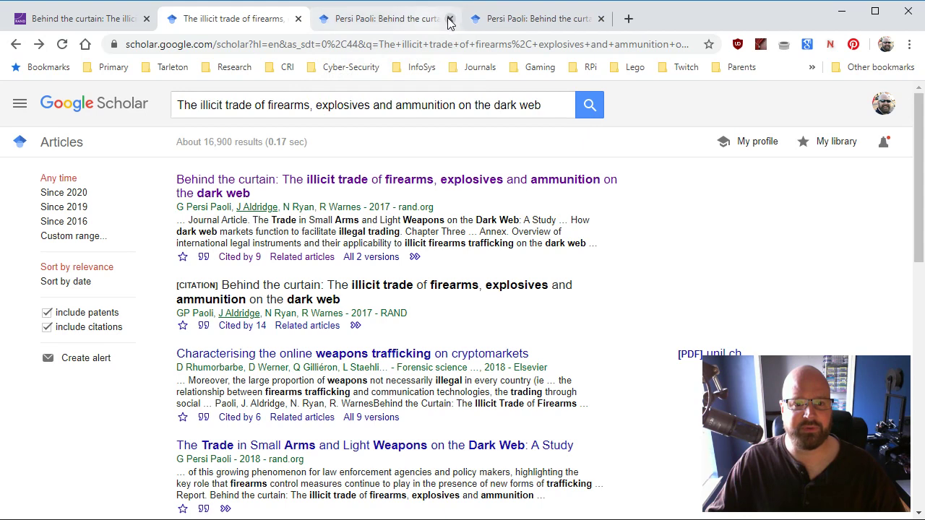
{"action": "left_click", "coordinate": [450, 19]}
{"action": "left_click", "coordinate": [451, 19]}
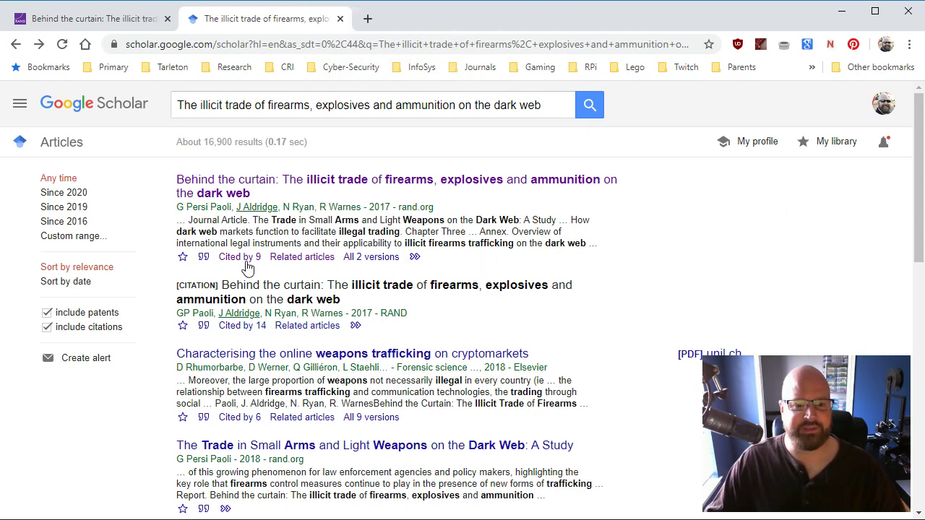
Step: View the BibTeX citation of the first "Behind the curtain" result, then go back and close the citation formats
{"action": "left_click", "coordinate": [206, 258]}
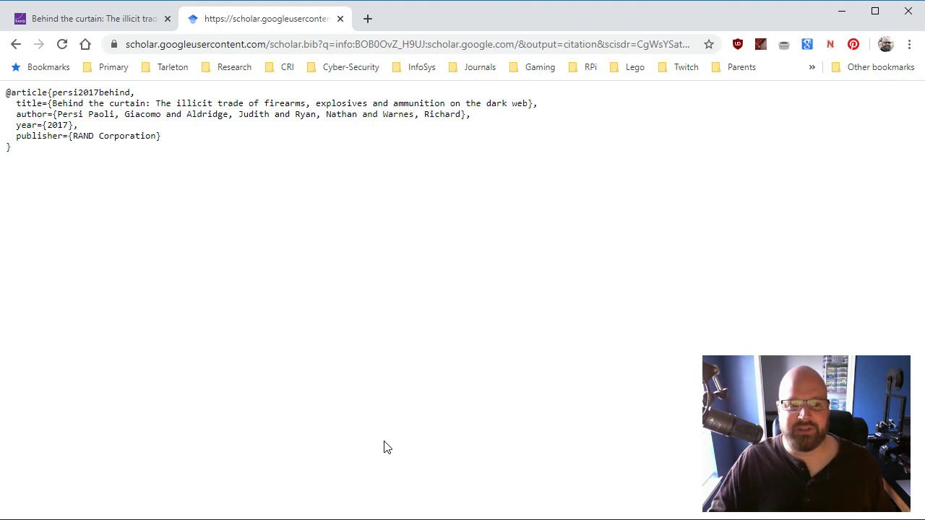
{"action": "left_click", "coordinate": [16, 44]}
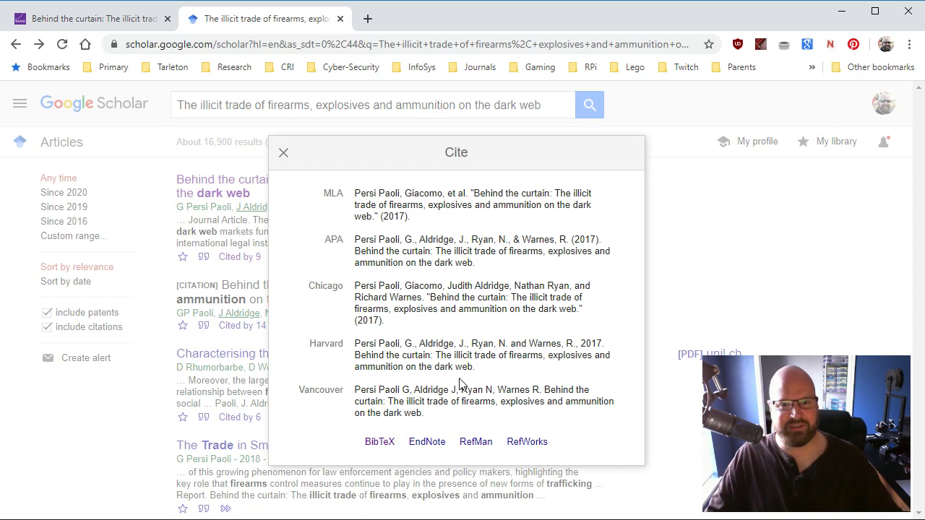
{"action": "right_click", "coordinate": [383, 446]}
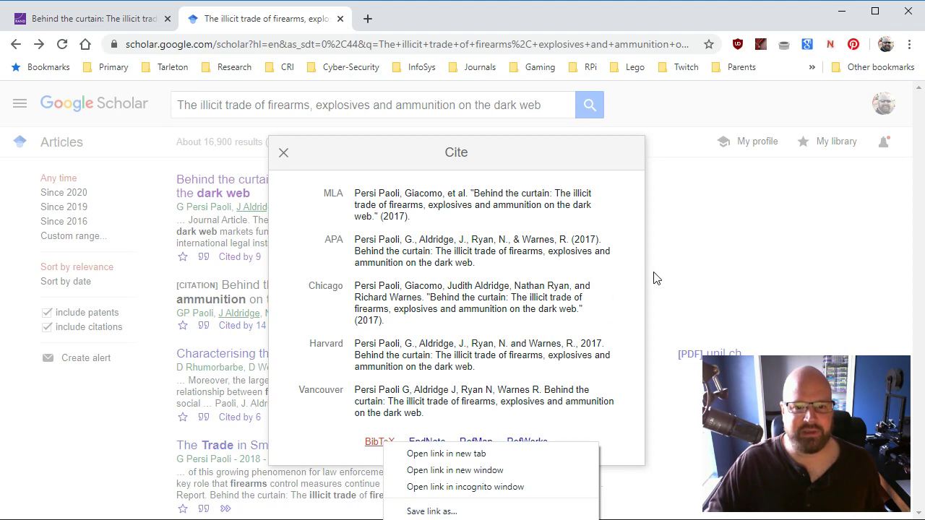
{"action": "left_click", "coordinate": [284, 158]}
Step: Copy the title used as the search query, and start saving the first result's BibTeX citation link as a file
{"action": "left_click", "coordinate": [284, 116]}
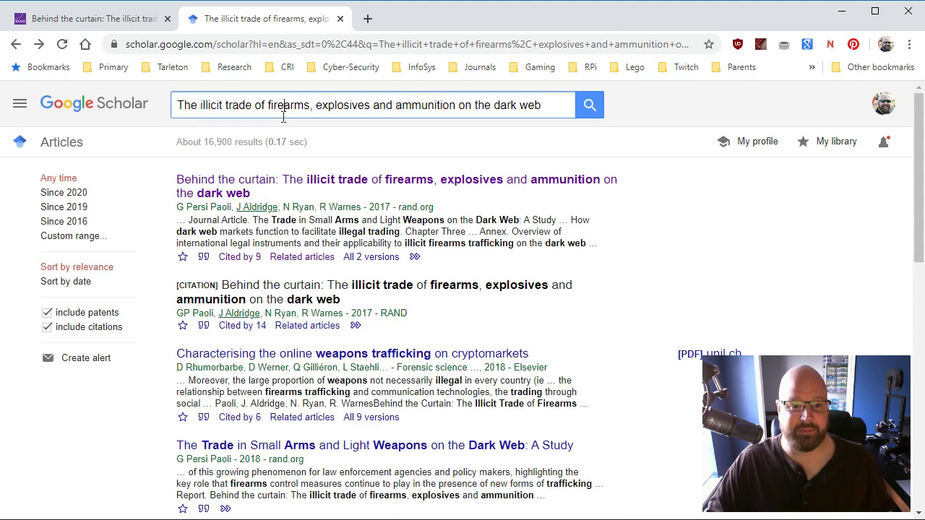
{"action": "key", "text": "ctrl+a"}
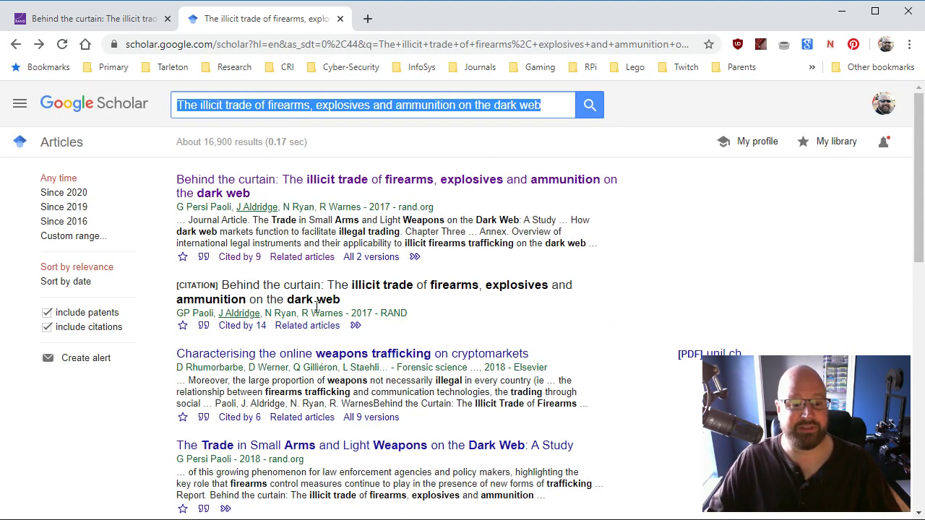
{"action": "left_click", "coordinate": [204, 259]}
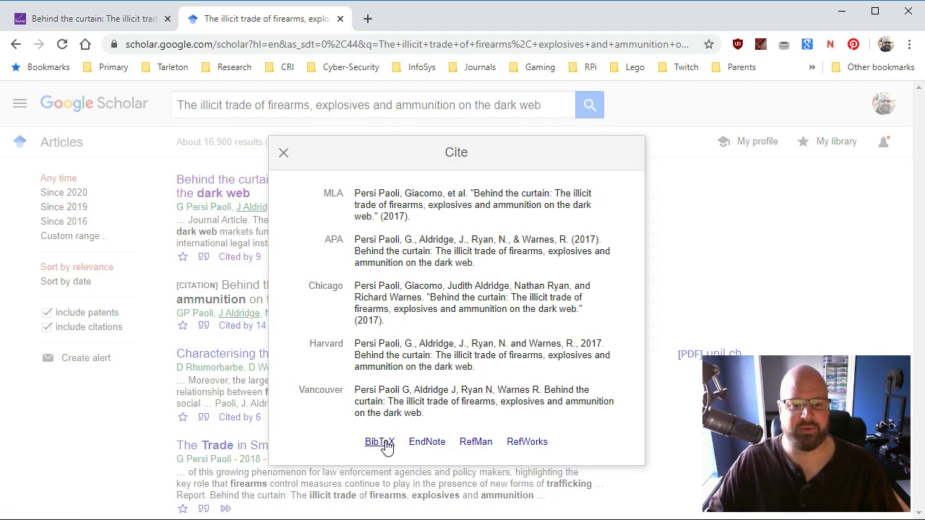
{"action": "right_click", "coordinate": [383, 442]}
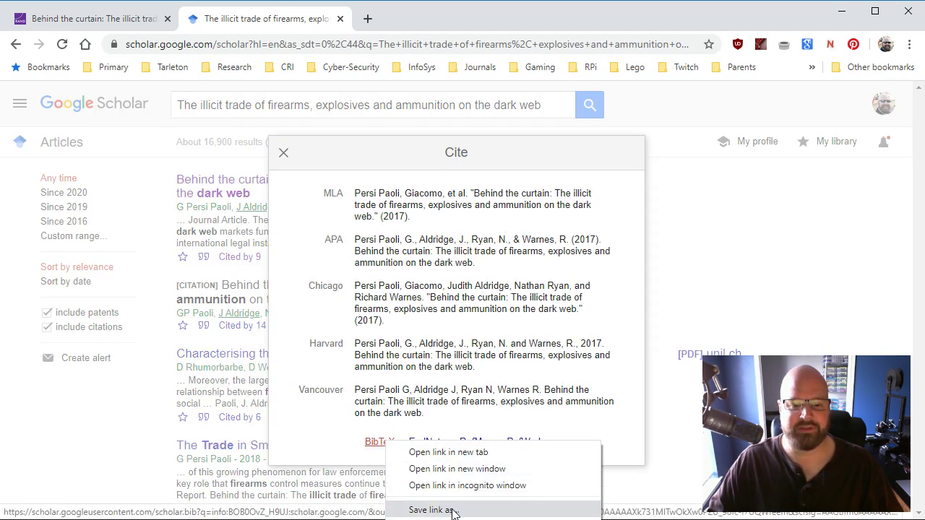
{"action": "left_click", "coordinate": [426, 510]}
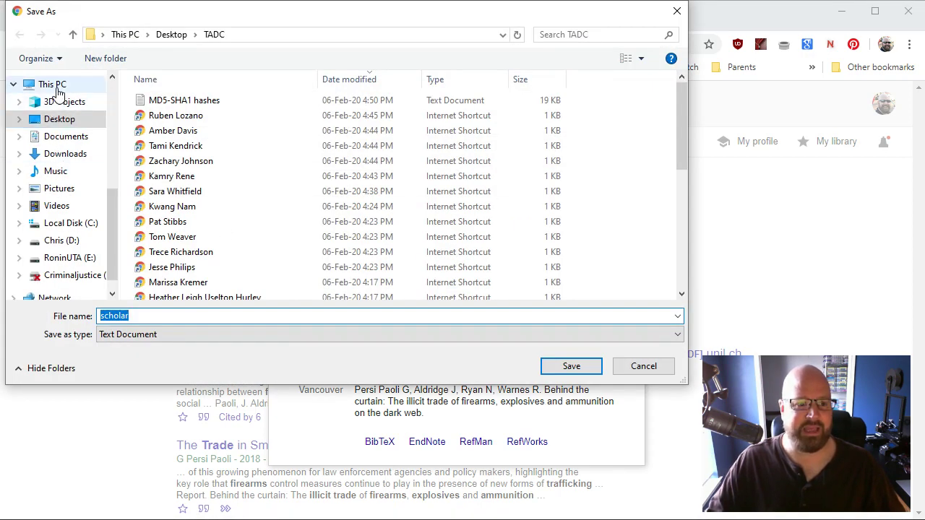
Step: Save the BibTeX citation to the Desktop as "The illicit trade of firearms, explosives and ammunition on the dark web.txt"
{"action": "left_click", "coordinate": [59, 118]}
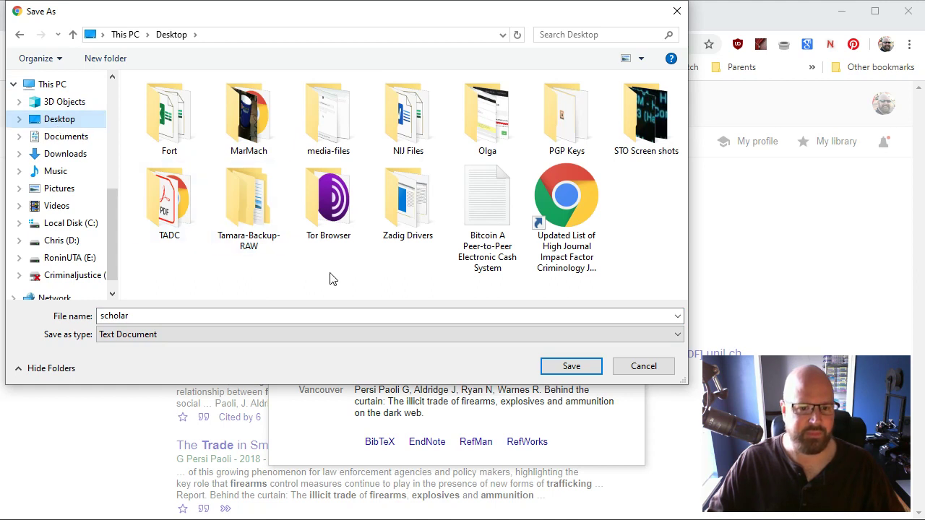
{"action": "double_click", "coordinate": [145, 316]}
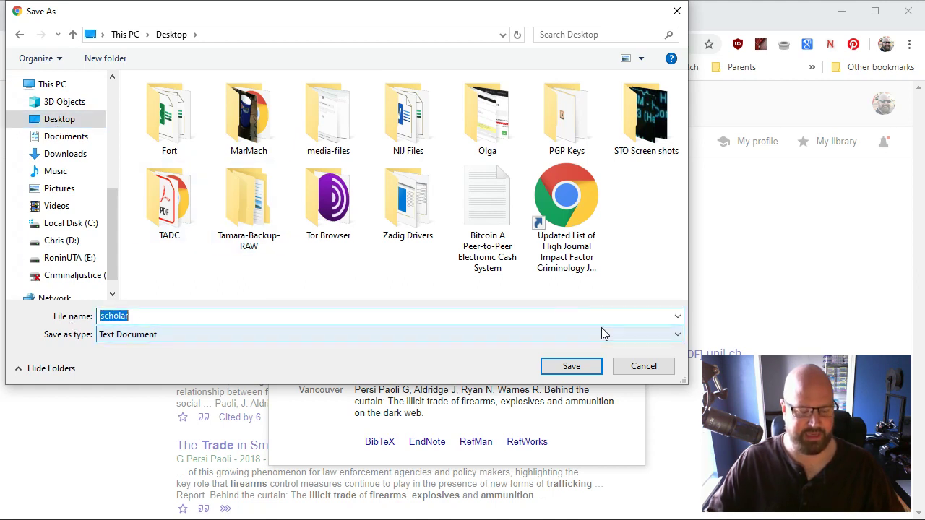
{"action": "key", "text": "ctrl+v"}
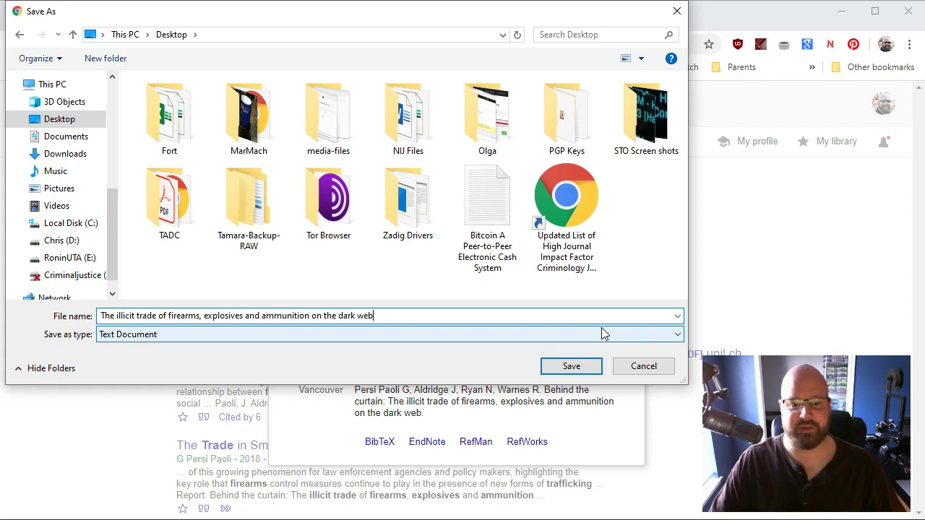
{"action": "type", "text": "."}
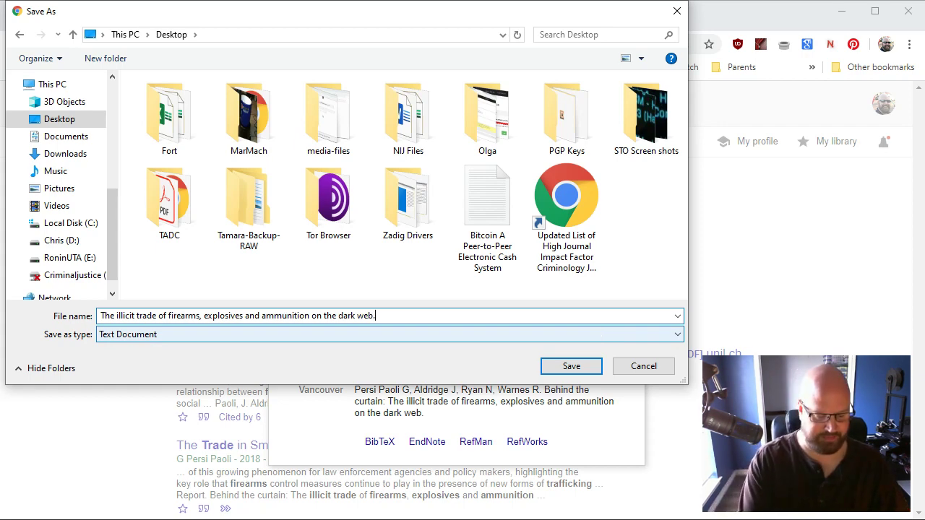
{"action": "type", "text": "txt"}
{"action": "key", "text": "Return"}
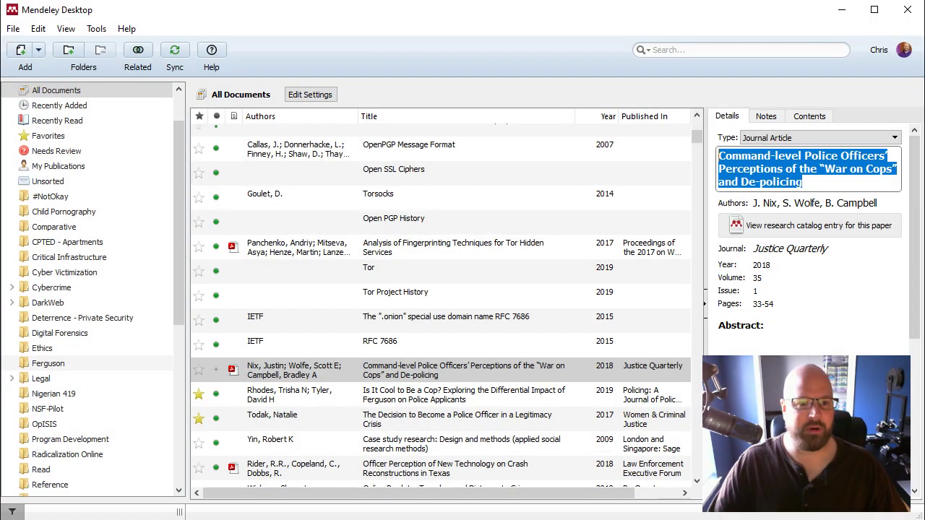
Step: Create a new folder named "Test" in the Mendeley Desktop library
{"action": "scroll", "coordinate": [133, 405], "scroll_direction": "down", "scroll_amount": 5}
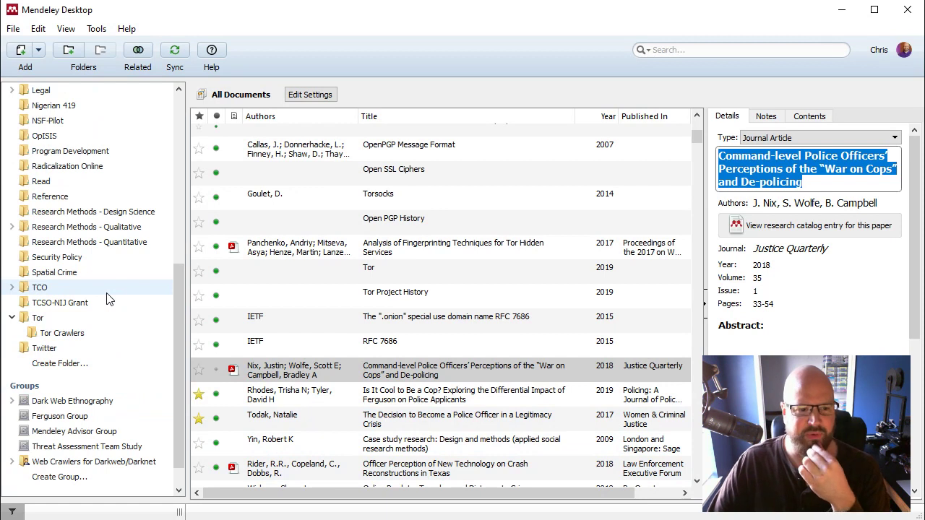
{"action": "left_click", "coordinate": [73, 363]}
{"action": "type", "text": "Test"}
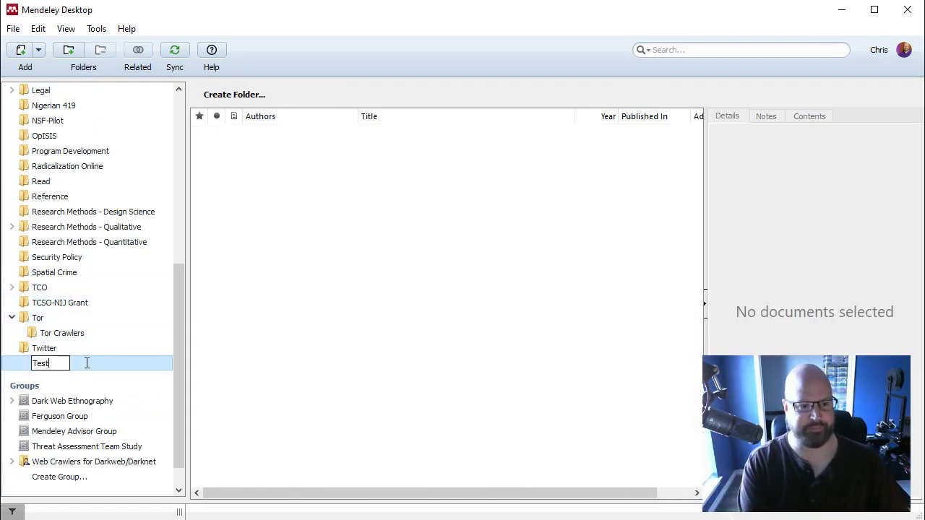
{"action": "key", "text": "Return"}
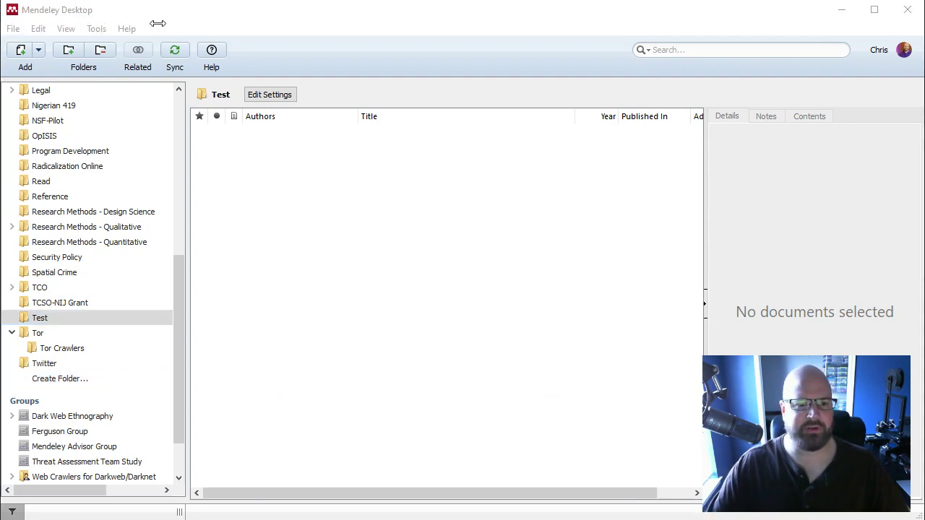
Step: Move the Mendeley window aside, import the saved citation text file from the desktop into the Test folder, and restore the window's position
{"action": "left_click_drag", "start_coordinate": [157, 23], "coordinate": [1, 26]}
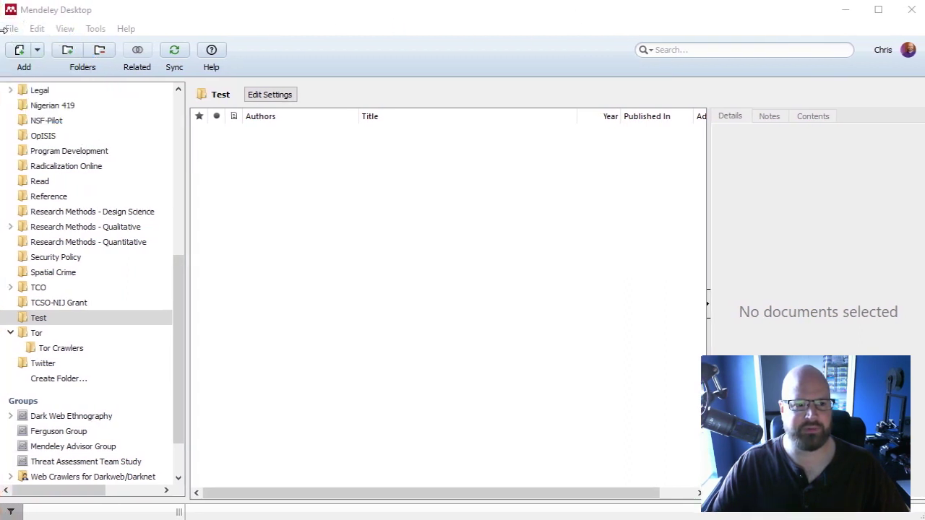
{"action": "left_click_drag", "start_coordinate": [194, 21], "coordinate": [531, 21]}
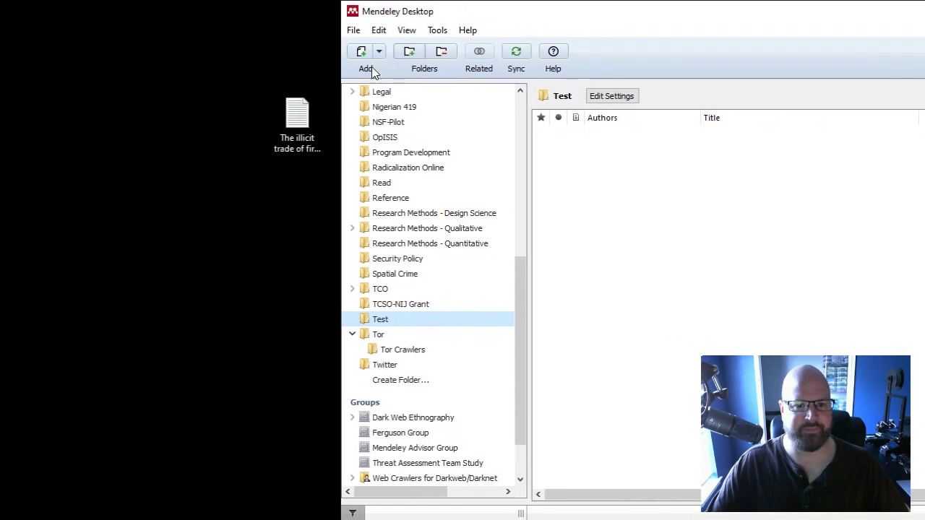
{"action": "left_click_drag", "start_coordinate": [299, 110], "coordinate": [666, 170]}
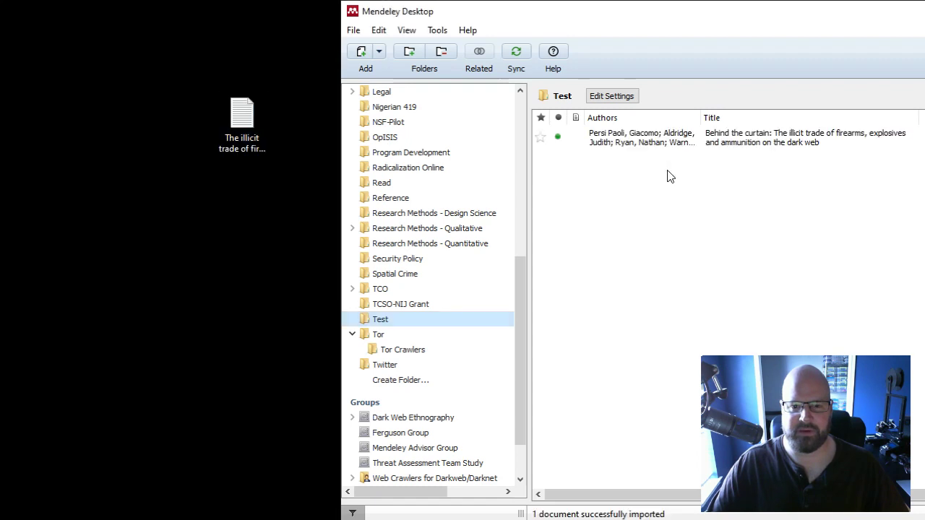
{"action": "double_click", "coordinate": [713, 26]}
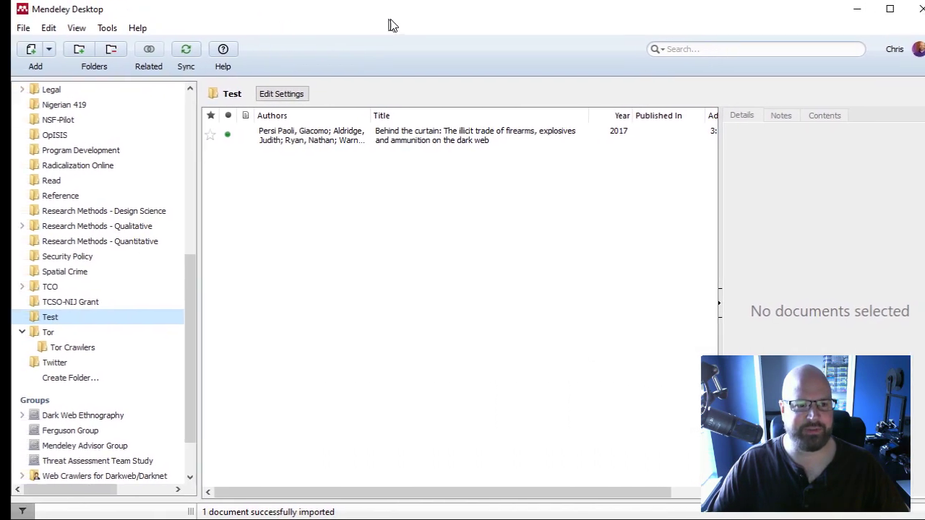
Step: Examine the details imported for the "Behind the curtain" article, including its citation key, publisher and type of work
{"action": "left_click", "coordinate": [381, 141]}
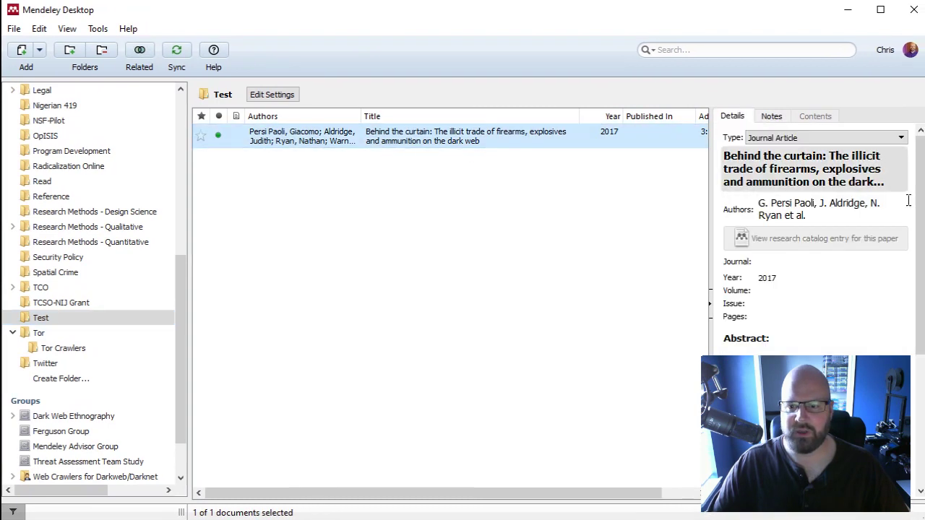
{"action": "scroll", "coordinate": [788, 228], "scroll_direction": "down", "scroll_amount": 4}
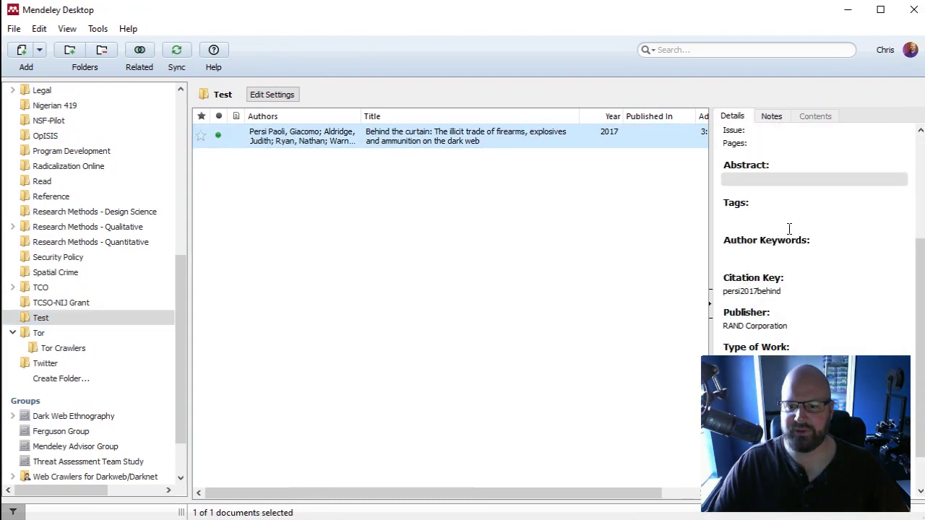
{"action": "scroll", "coordinate": [789, 229], "scroll_direction": "down", "scroll_amount": 1}
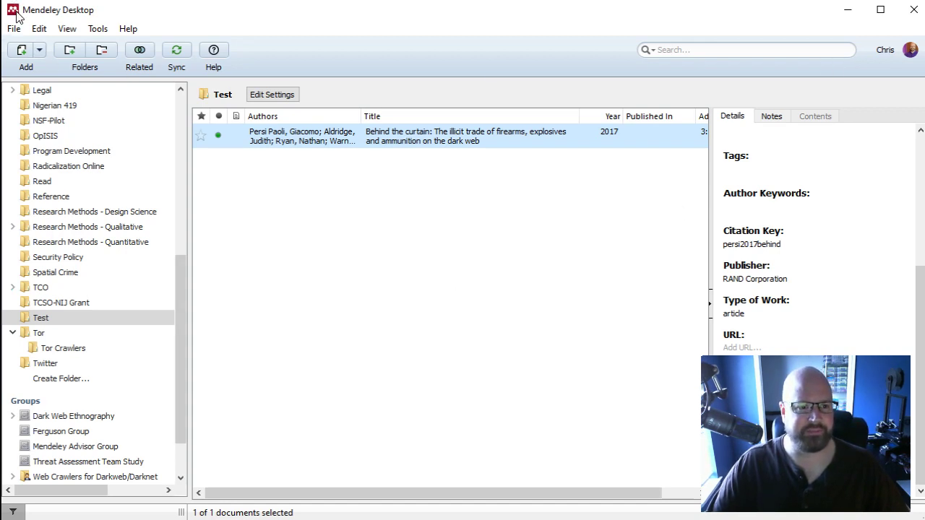
{"action": "left_click", "coordinate": [913, 9]}
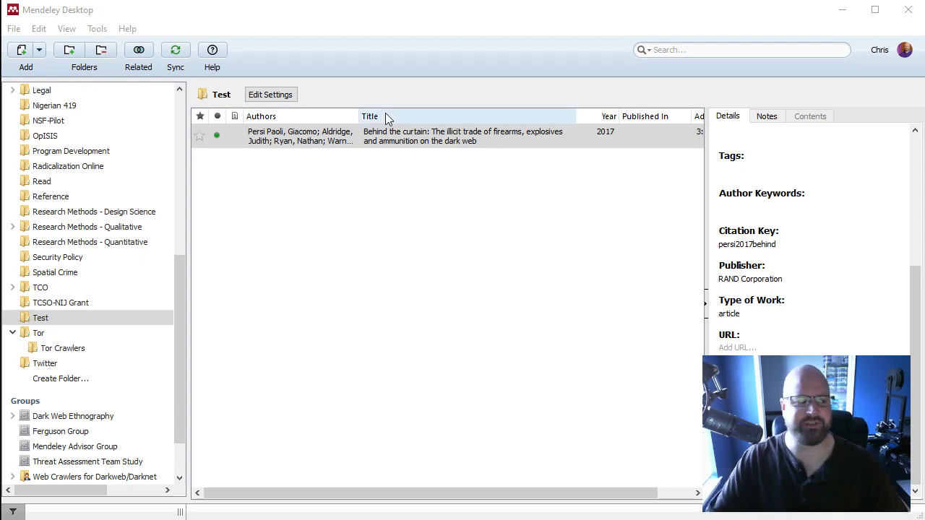
Step: Switch back to Google Scholar in Chrome and close the citation formats of the "Behind the curtain" article
{"action": "key", "text": "alt+Tab"}
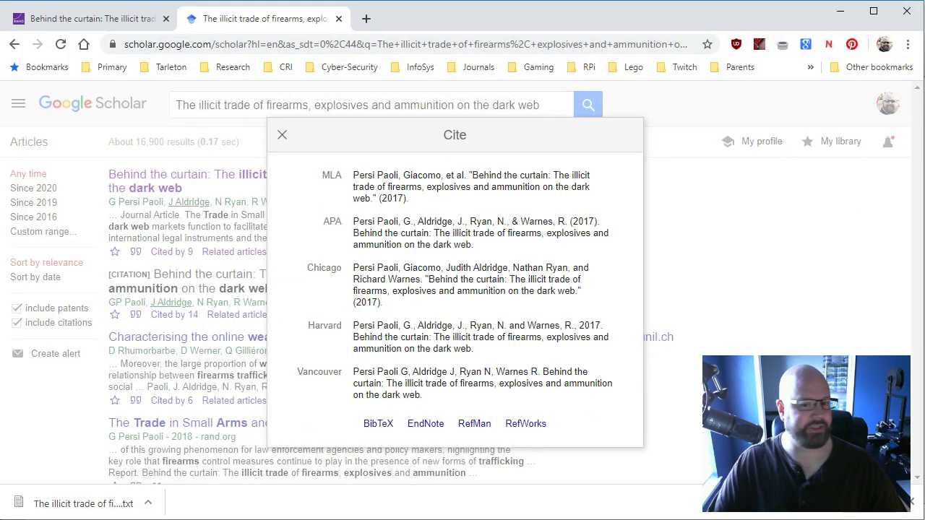
{"action": "right_click", "coordinate": [381, 430]}
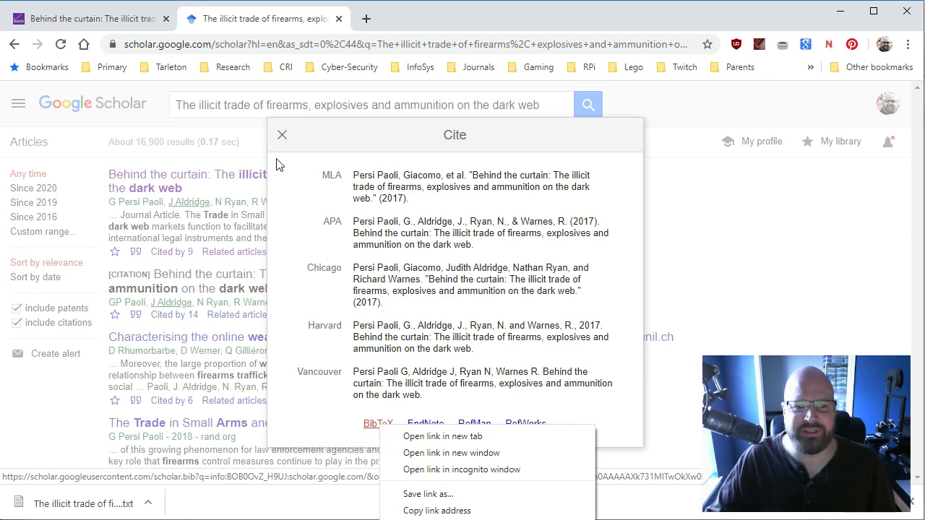
{"action": "left_click", "coordinate": [281, 135]}
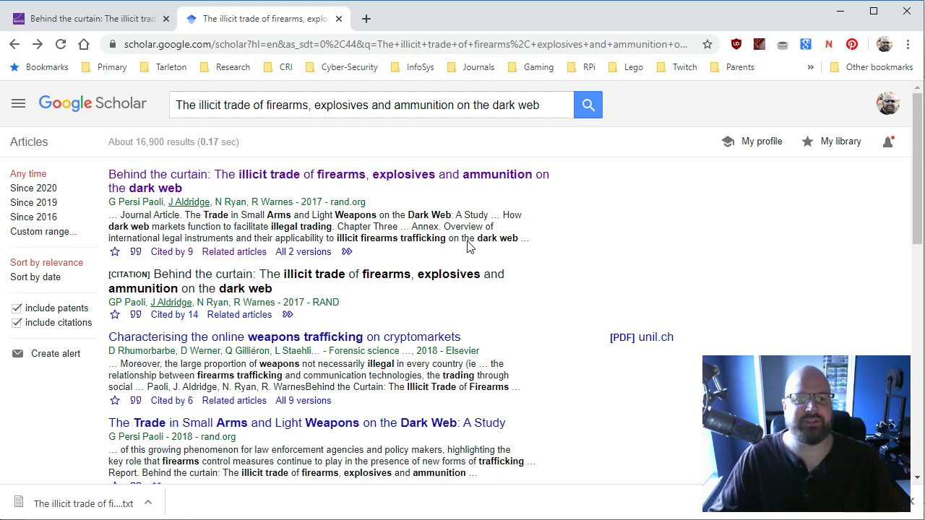
Step: Search Google Scholar for "dark web forums" and list the works citing "Affect intensity analysis of dark web forums"
{"action": "left_click_drag", "start_coordinate": [542, 104], "coordinate": [466, 134]}
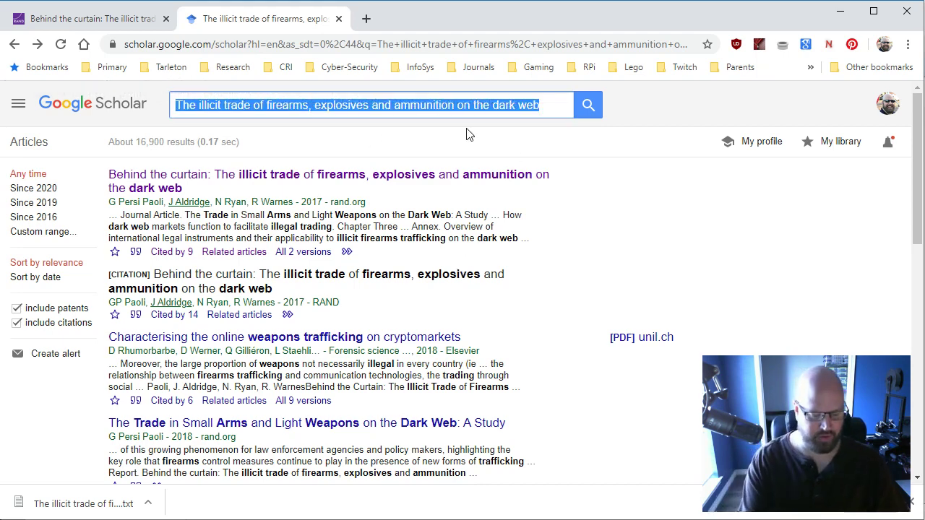
{"action": "type", "text": "dark web"}
{"action": "left_click", "coordinate": [466, 134]}
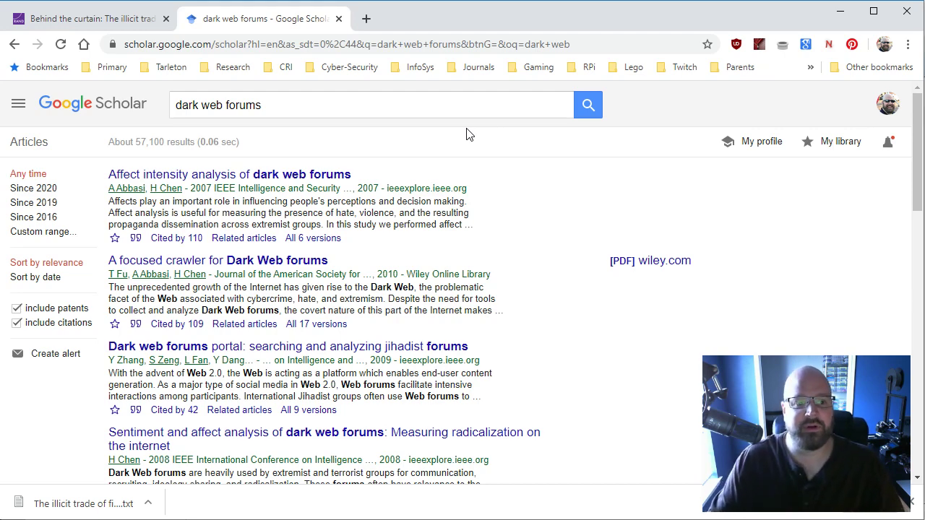
{"action": "left_click", "coordinate": [179, 240]}
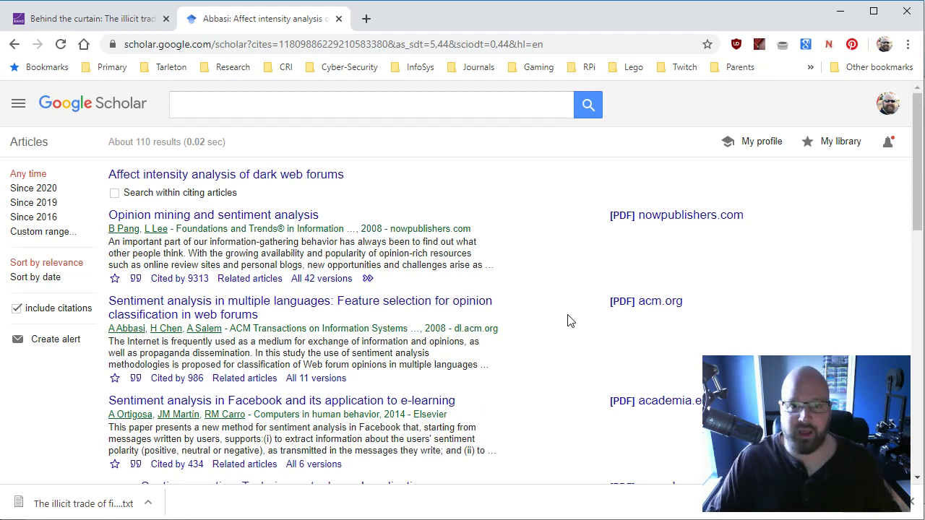
Step: Open the browser's page of installed extensions
{"action": "left_click", "coordinate": [908, 45]}
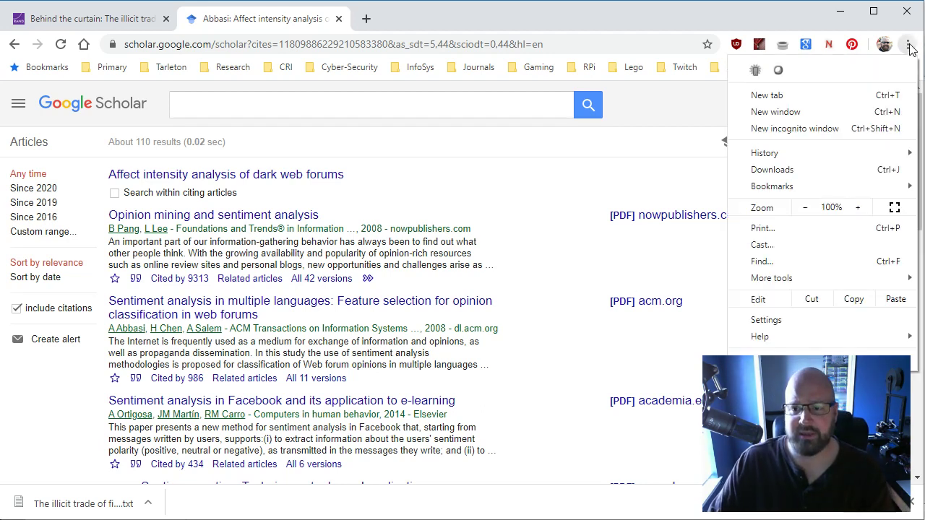
{"action": "mouse_move", "coordinate": [813, 279]}
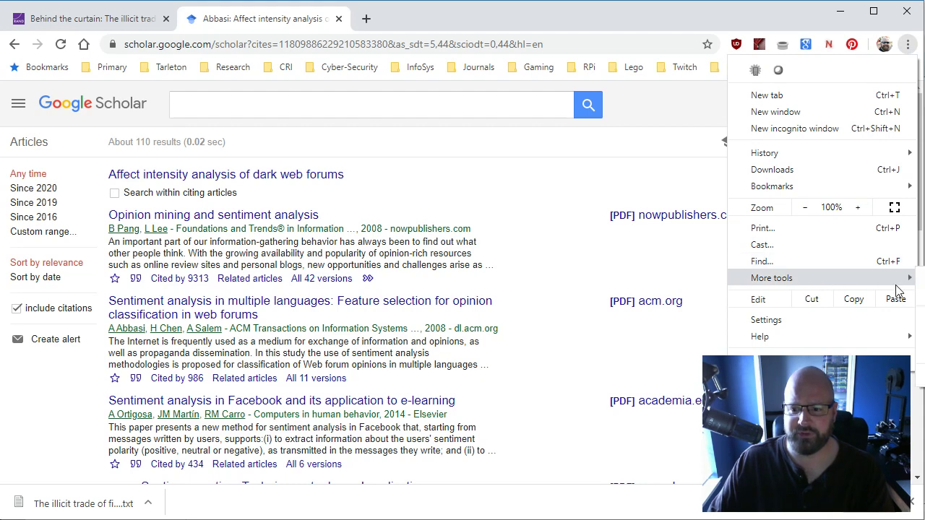
{"action": "left_click", "coordinate": [919, 335]}
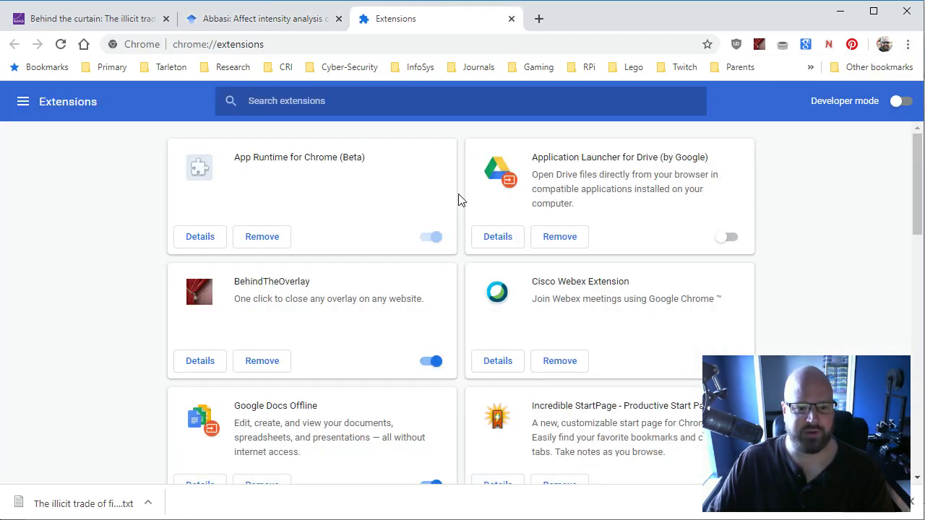
Step: Find the Right-Click Search Google Scholar extension among the installed ones, open its details and highlight its name
{"action": "scroll", "coordinate": [458, 194], "scroll_direction": "down", "scroll_amount": 5}
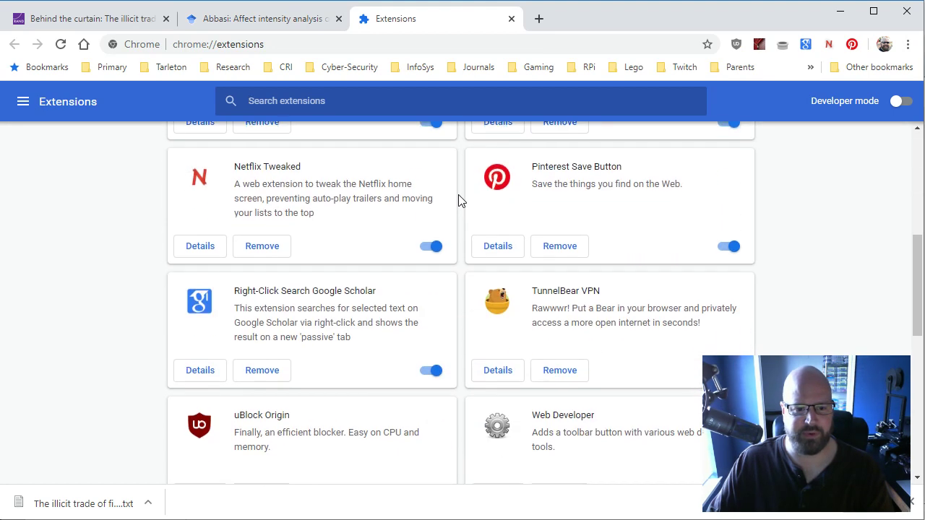
{"action": "scroll", "coordinate": [458, 195], "scroll_direction": "down", "scroll_amount": 4}
{"action": "scroll", "coordinate": [461, 201], "scroll_direction": "down", "scroll_amount": 3}
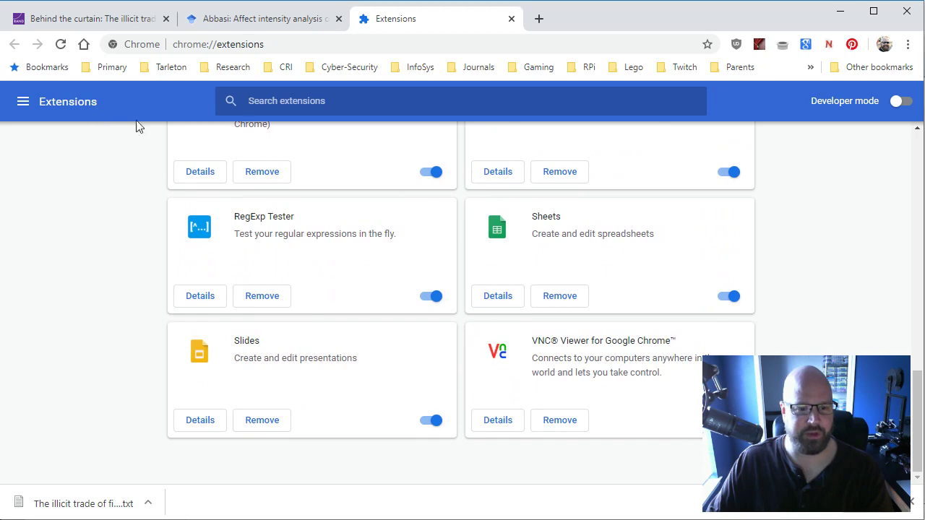
{"action": "scroll", "coordinate": [474, 224], "scroll_direction": "up", "scroll_amount": 5}
{"action": "scroll", "coordinate": [474, 224], "scroll_direction": "up", "scroll_amount": 6}
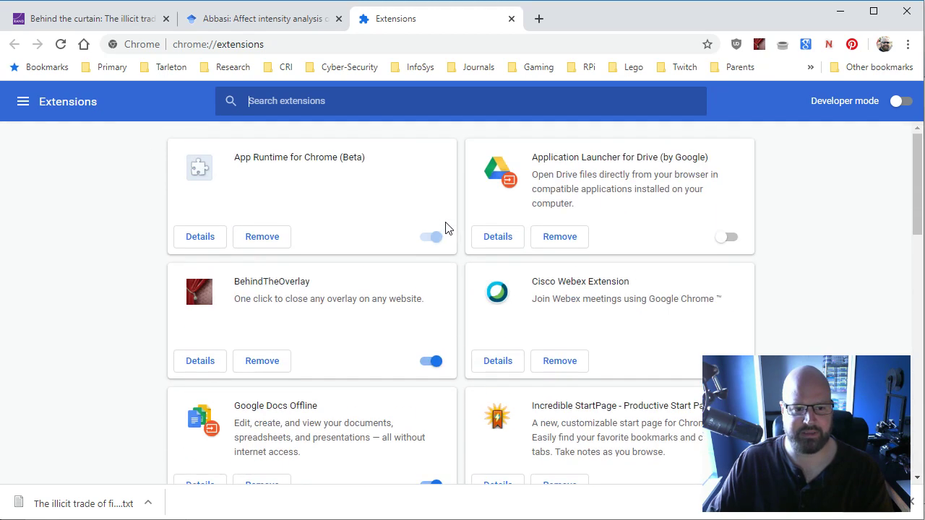
{"action": "scroll", "coordinate": [567, 298], "scroll_direction": "down", "scroll_amount": 2}
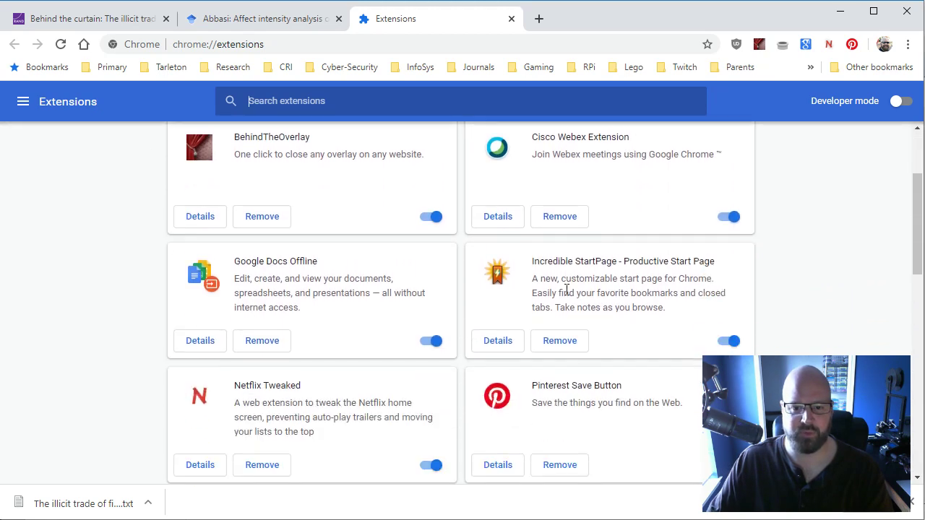
{"action": "scroll", "coordinate": [566, 289], "scroll_direction": "down", "scroll_amount": 3}
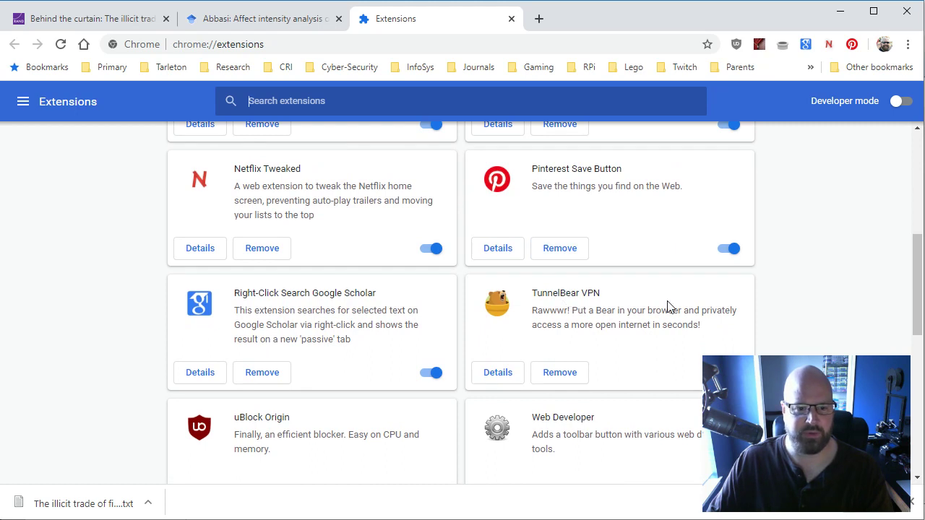
{"action": "left_click_drag", "start_coordinate": [376, 295], "coordinate": [232, 294]}
{"action": "left_click", "coordinate": [200, 373]}
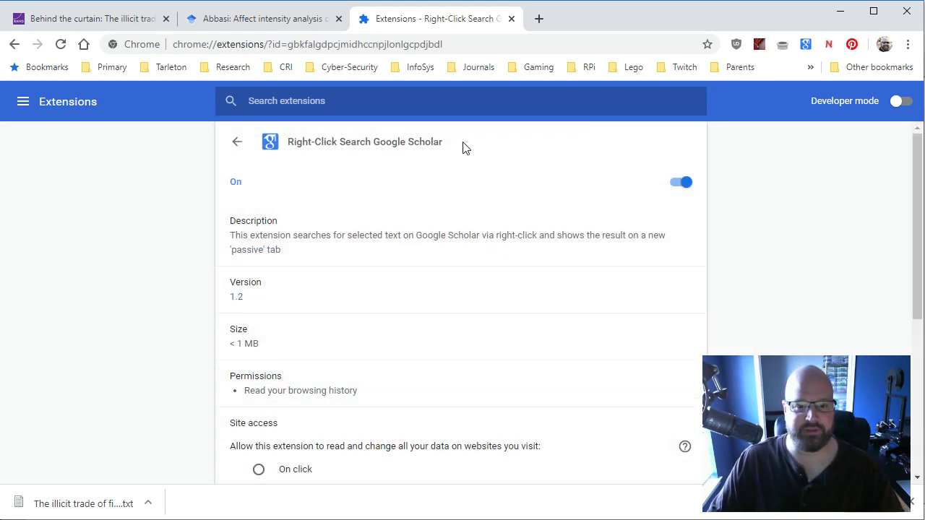
{"action": "left_click_drag", "start_coordinate": [444, 143], "coordinate": [289, 146]}
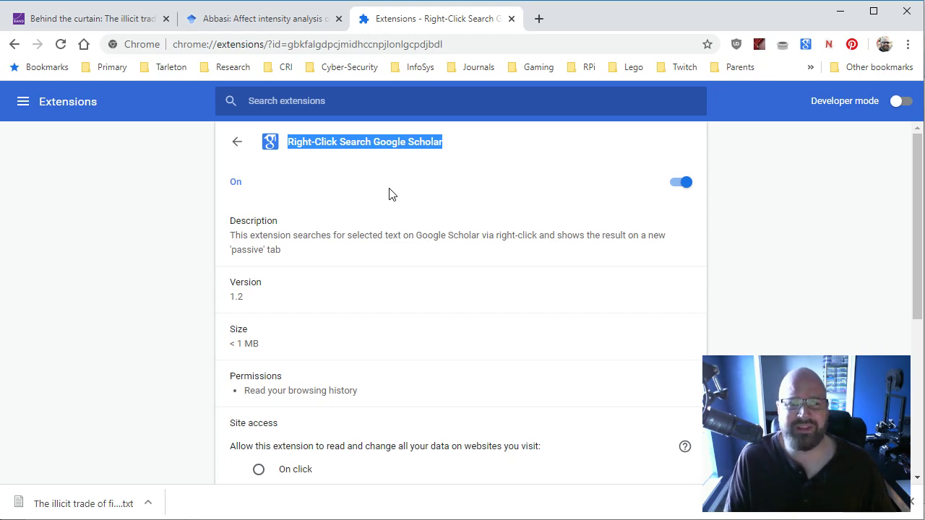
Step: Look up the highlighted subtitle on the RAND report page in Google Scholar through the extension, and view the search results
{"action": "left_click", "coordinate": [221, 23]}
{"action": "left_click", "coordinate": [112, 25]}
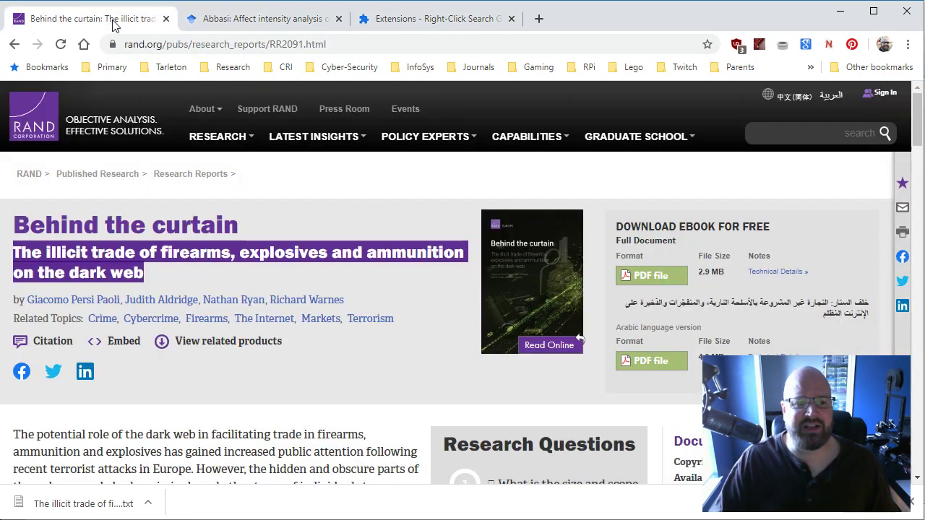
{"action": "right_click", "coordinate": [357, 252]}
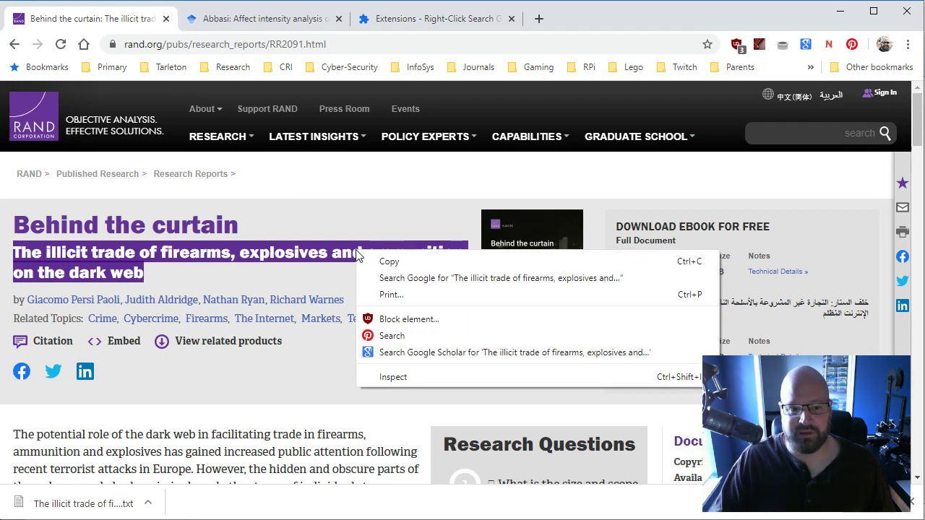
{"action": "left_click", "coordinate": [396, 355]}
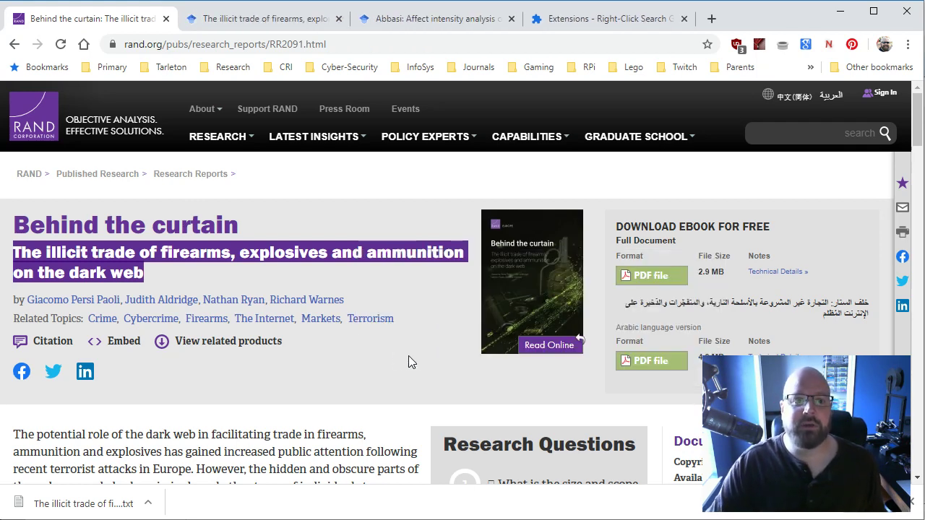
{"action": "left_click", "coordinate": [294, 26]}
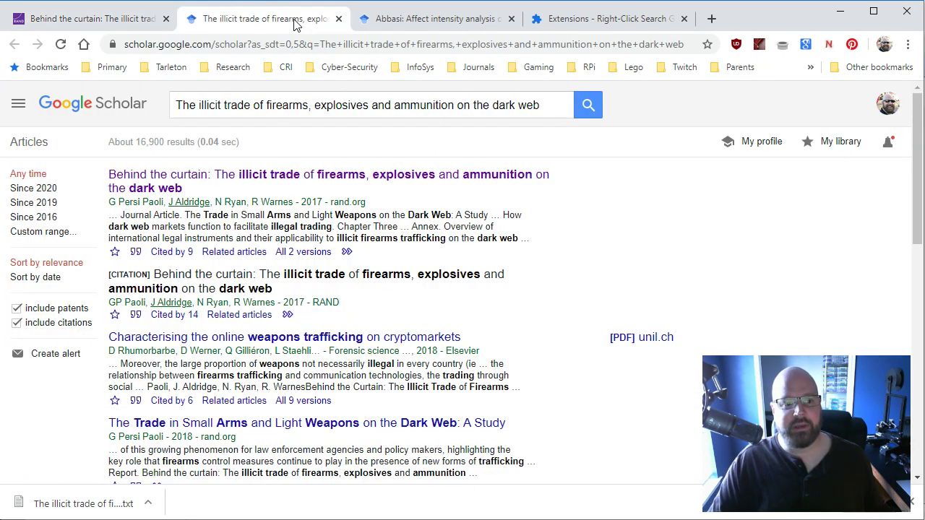